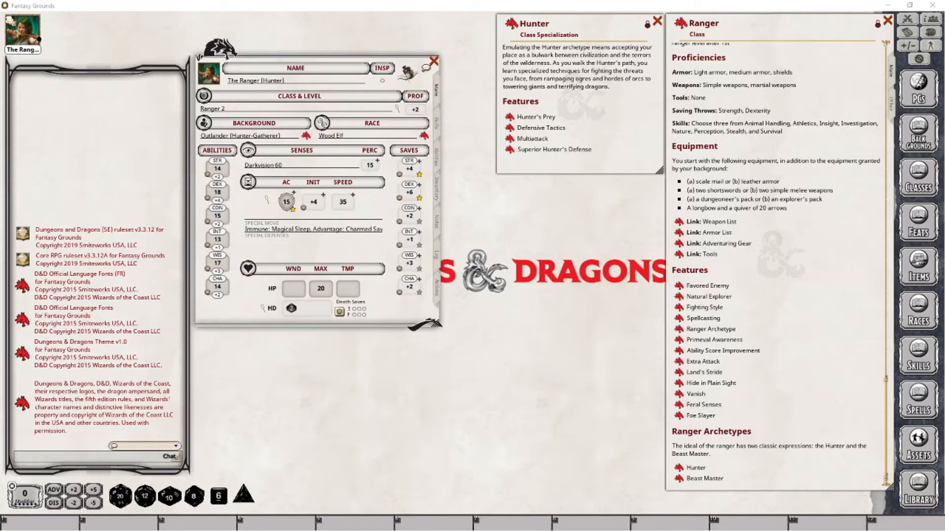
# Add a level of the Ranger class to The Ranger (Hunter), choosing Hunter as the Ranger Archetype, and close the Superior Hunter's Defense description
pyautogui.click(510, 150)
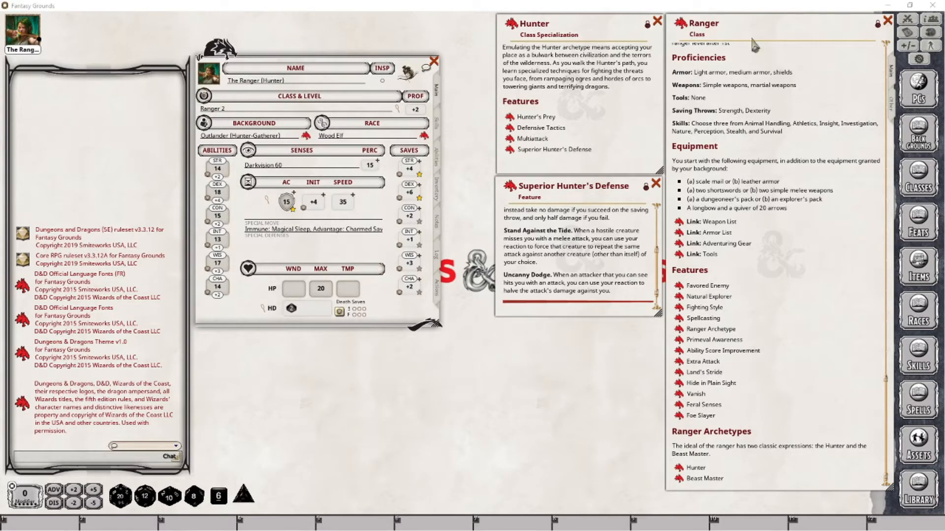
pyautogui.moveTo(682, 26); pyautogui.dragTo(226, 109)
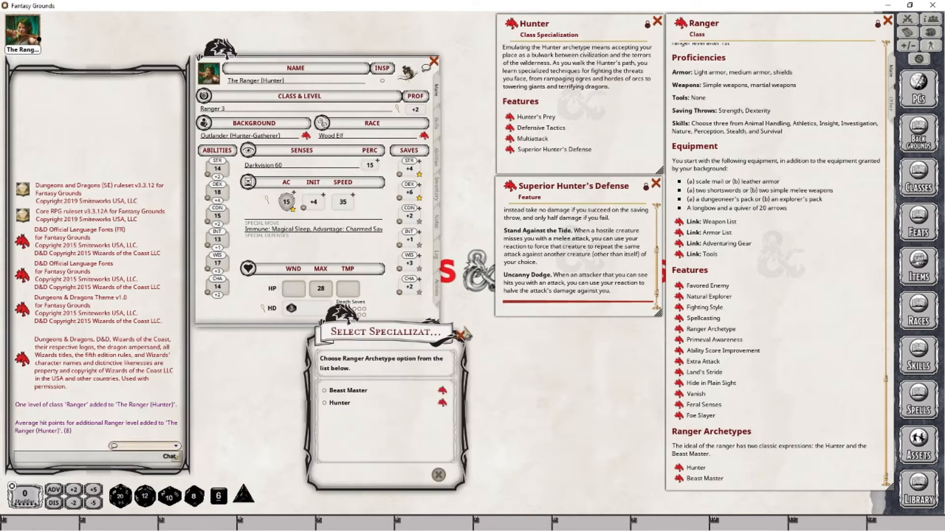
pyautogui.click(334, 404)
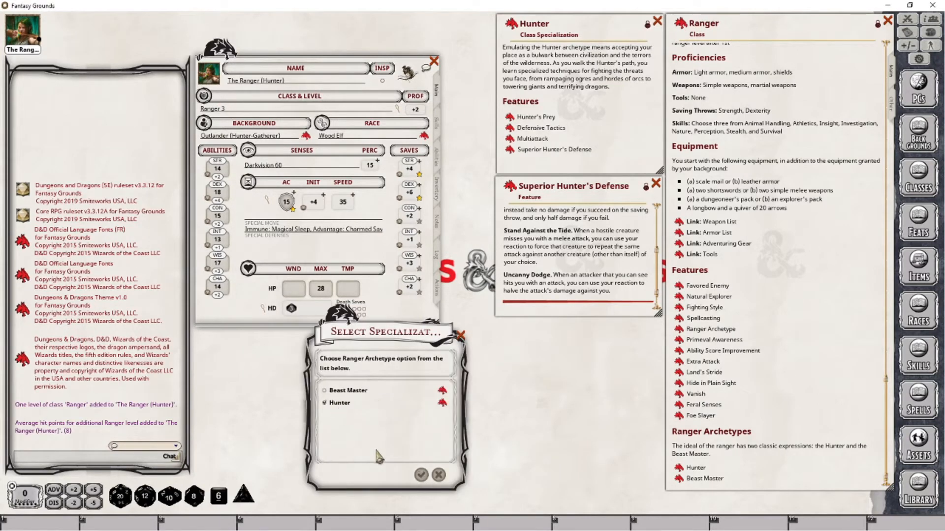
pyautogui.click(419, 471)
pyautogui.click(656, 184)
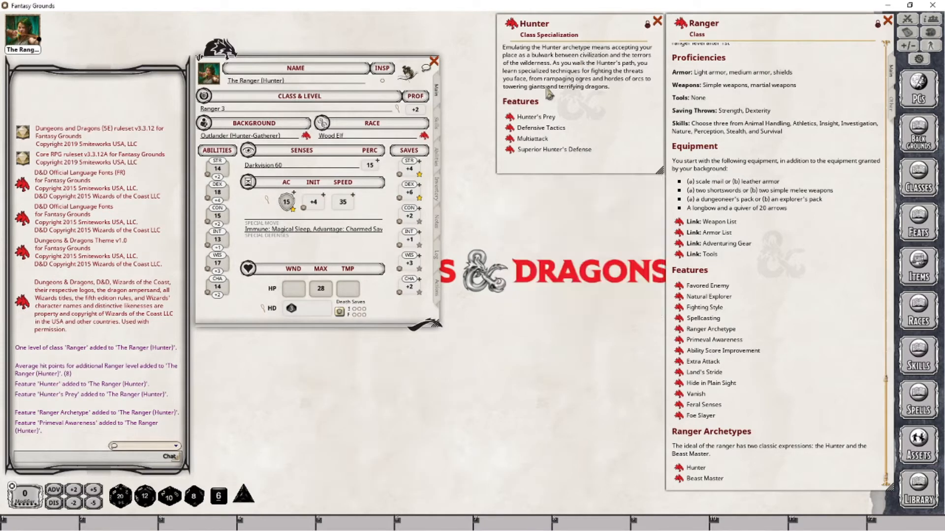
# Open the Hunter's Prey feature, add it to the character's actions as a power, and assign it to the group Hunter
pyautogui.click(510, 117)
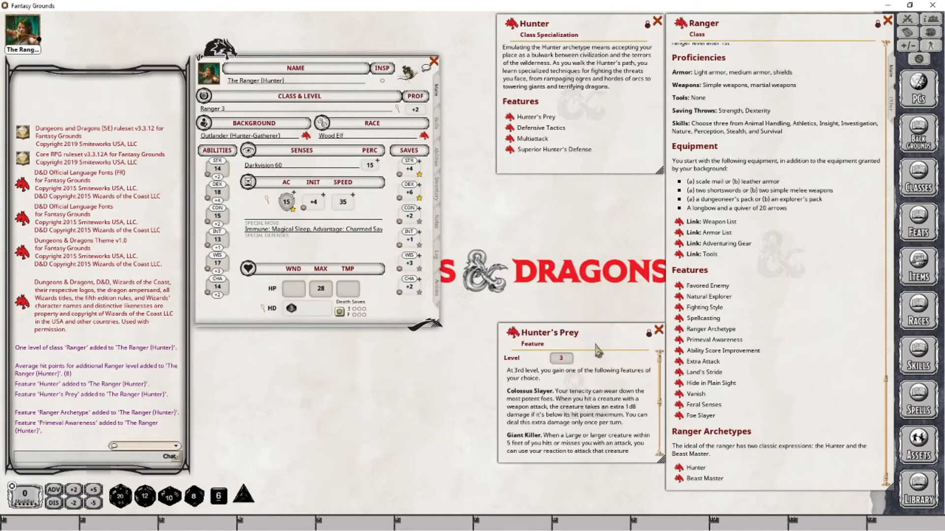
pyautogui.moveTo(591, 331); pyautogui.dragTo(589, 184)
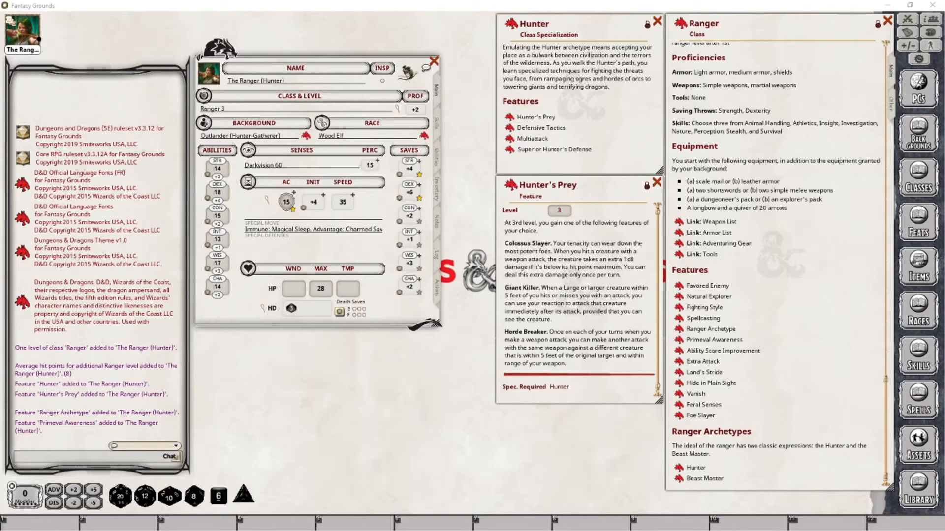
pyautogui.click(437, 290)
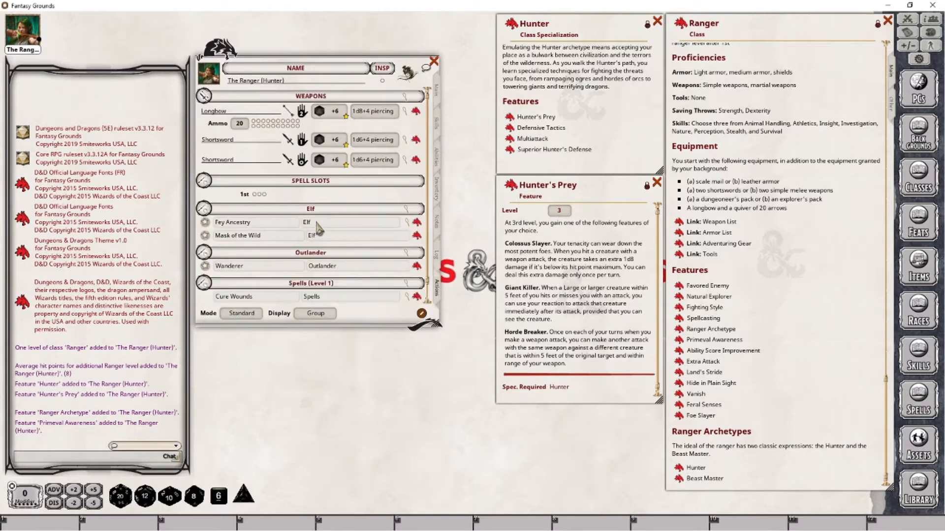
pyautogui.scroll(-1, 347, 219)
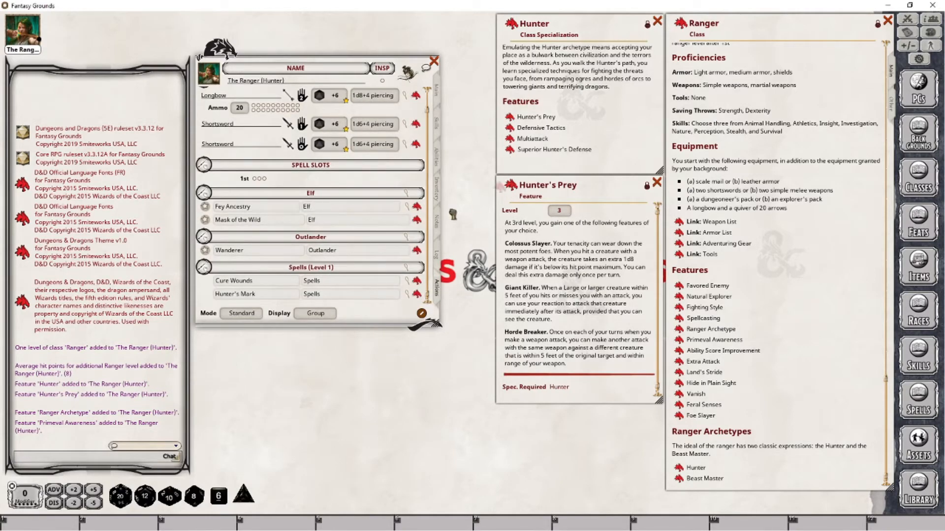
pyautogui.moveTo(453, 214); pyautogui.dragTo(322, 221)
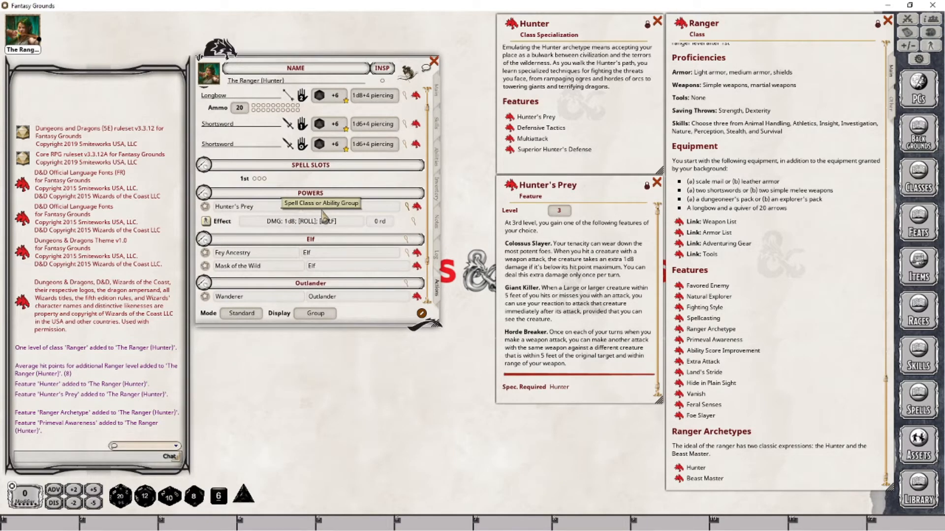
pyautogui.press('shift')
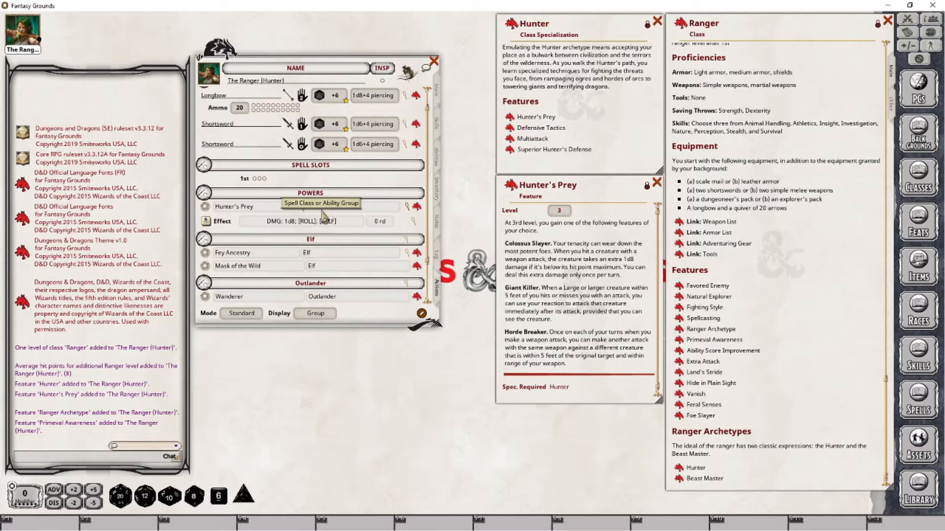
pyautogui.press('Return')
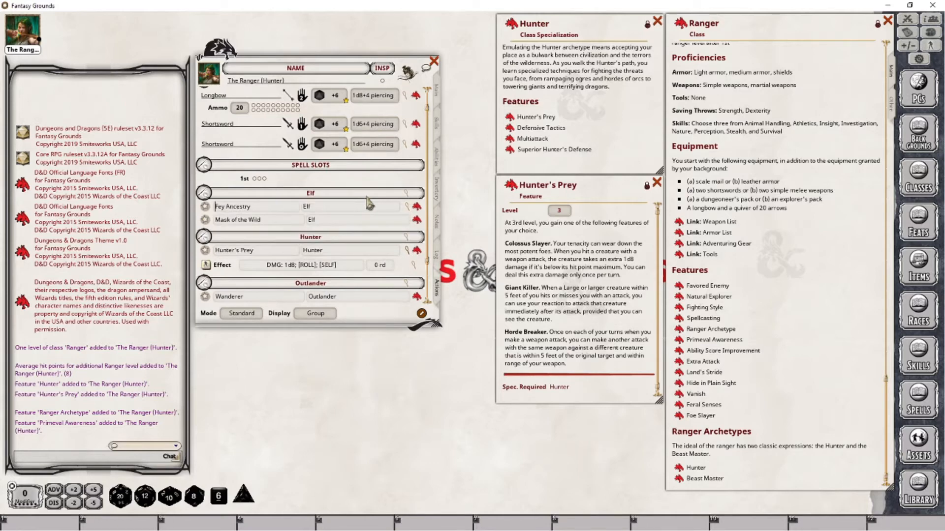
pyautogui.scroll(-2, 367, 202)
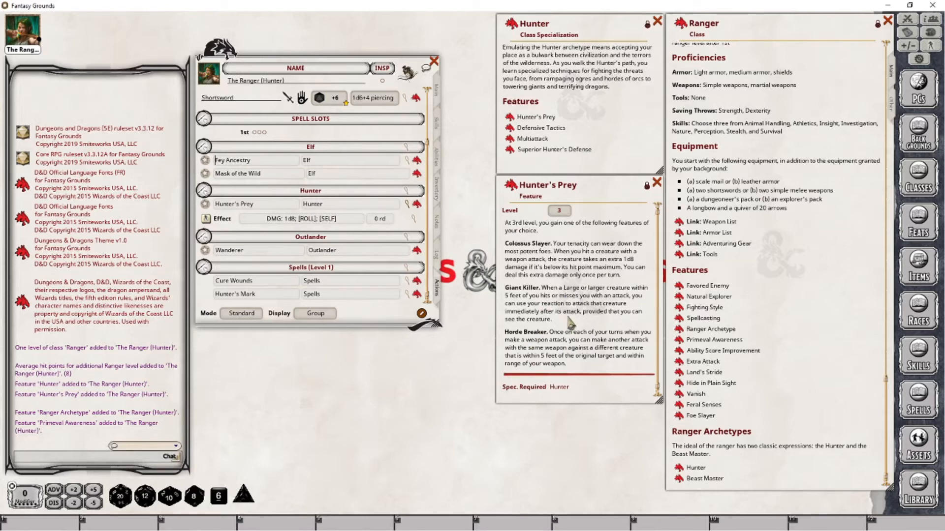
pyautogui.scroll(3, 256, 109)
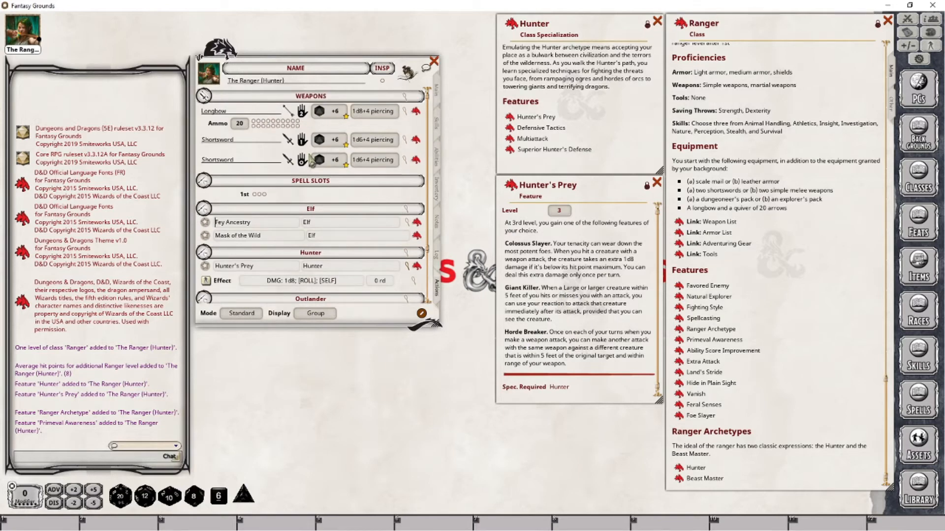
pyautogui.scroll(-3, 295, 201)
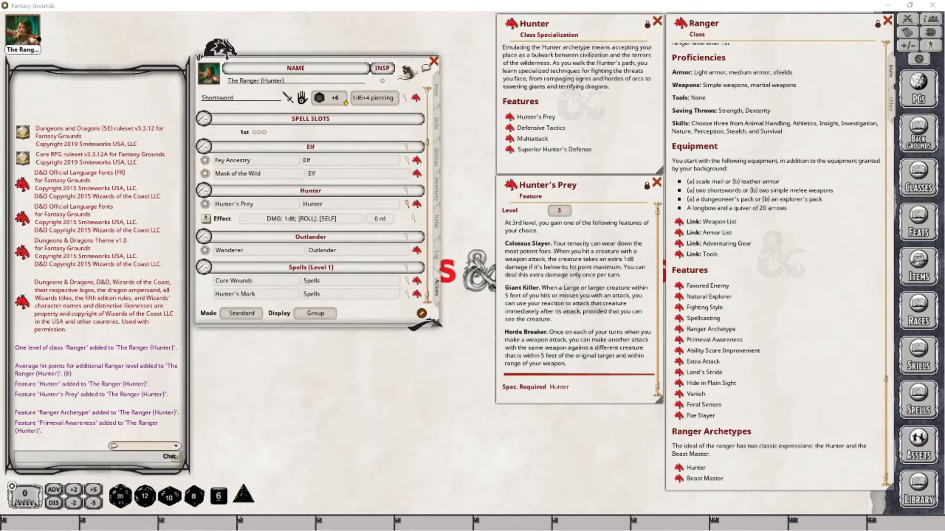
# Open the combat tracker and set the Adult Black Dragon as the target of The Ranger (Hunter)
pyautogui.click(908, 20)
pyautogui.moveTo(623, 110); pyautogui.dragTo(770, 101)
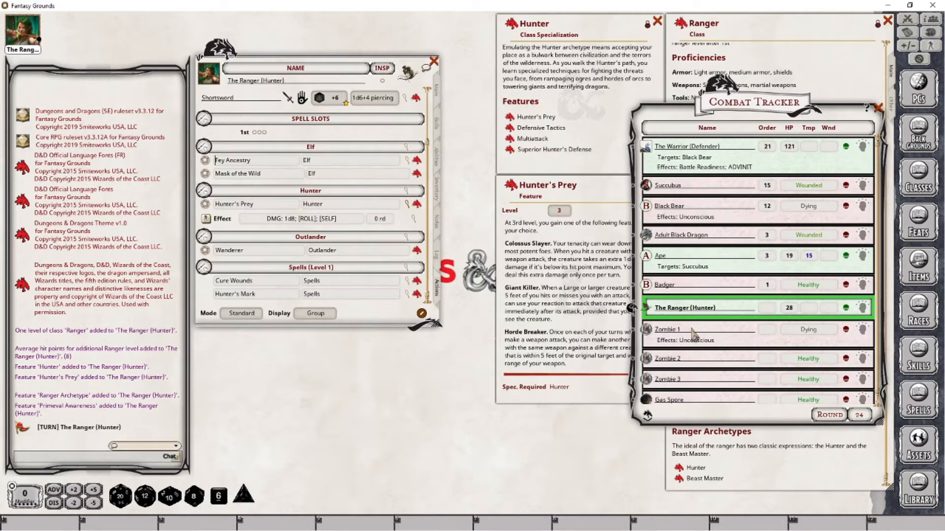
pyautogui.keyDown('ctrl'); pyautogui.click(646, 236); pyautogui.keyUp('ctrl')
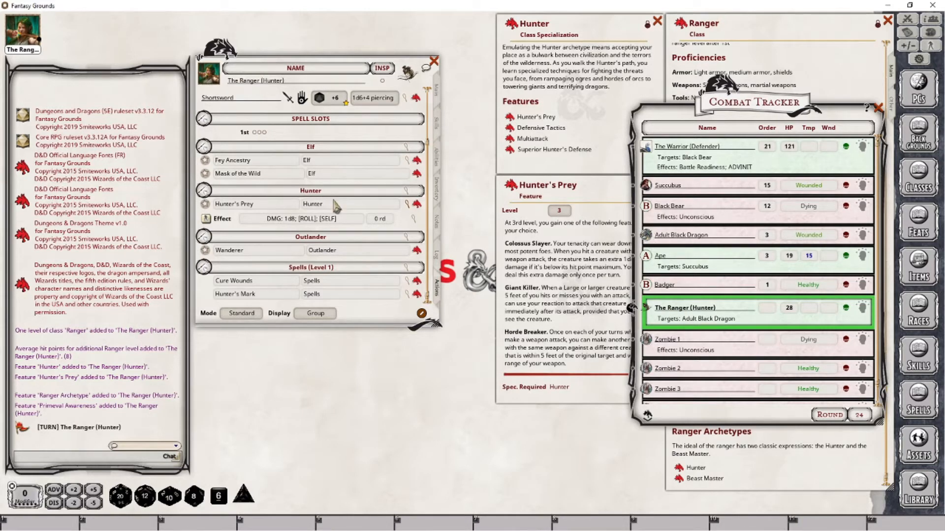
# Roll two attacks with the first shortsword against the Adult Black Dragon
pyautogui.scroll(3, 339, 180)
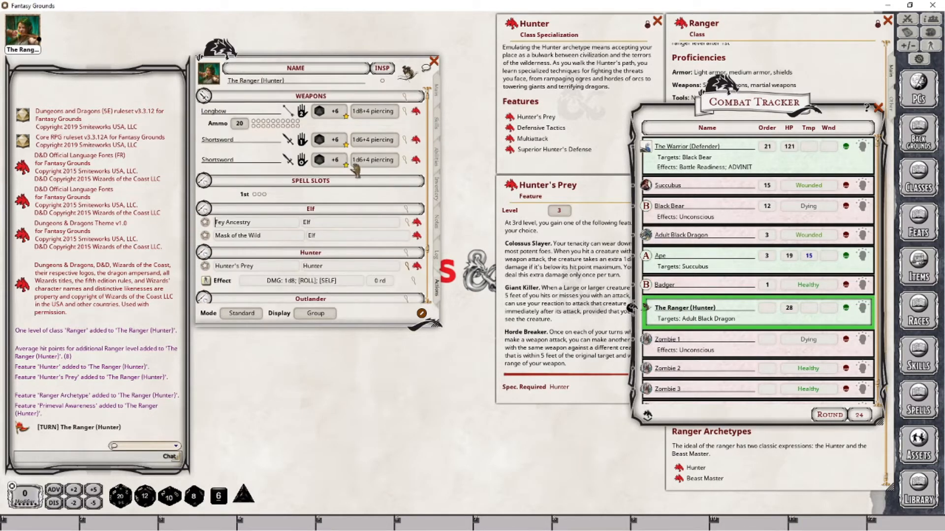
pyautogui.doubleClick(334, 143)
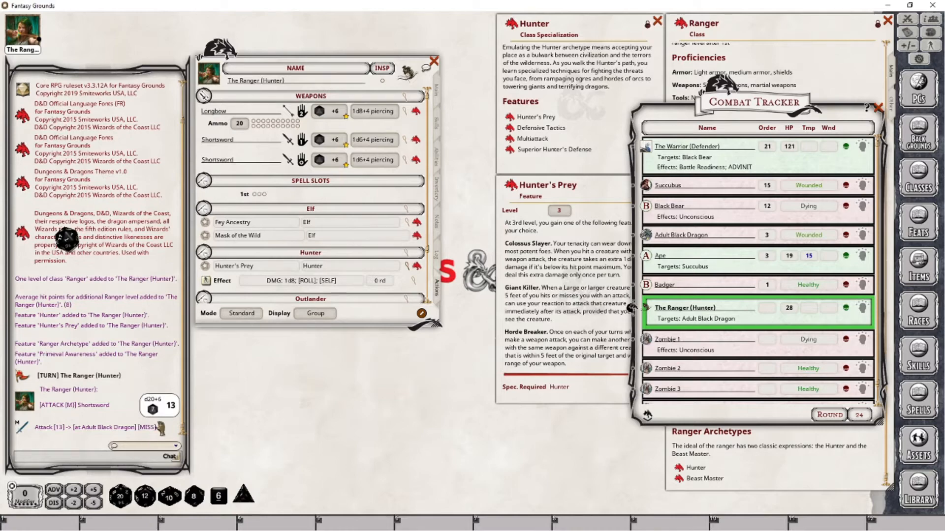
pyautogui.doubleClick(333, 141)
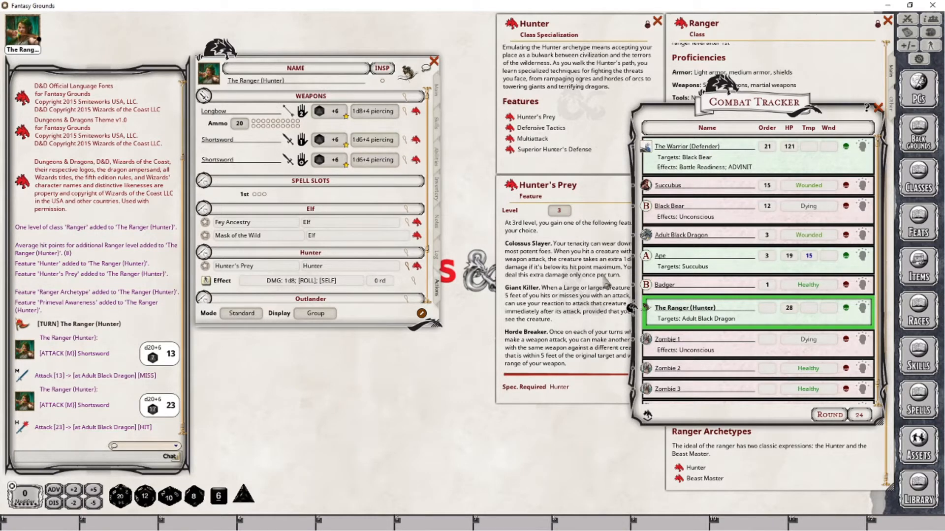
# Apply the Hunter's Prey DMG: 1d8 effect to the ranger, and roll shortsword damage against the Adult Black Dragon
pyautogui.click(580, 281)
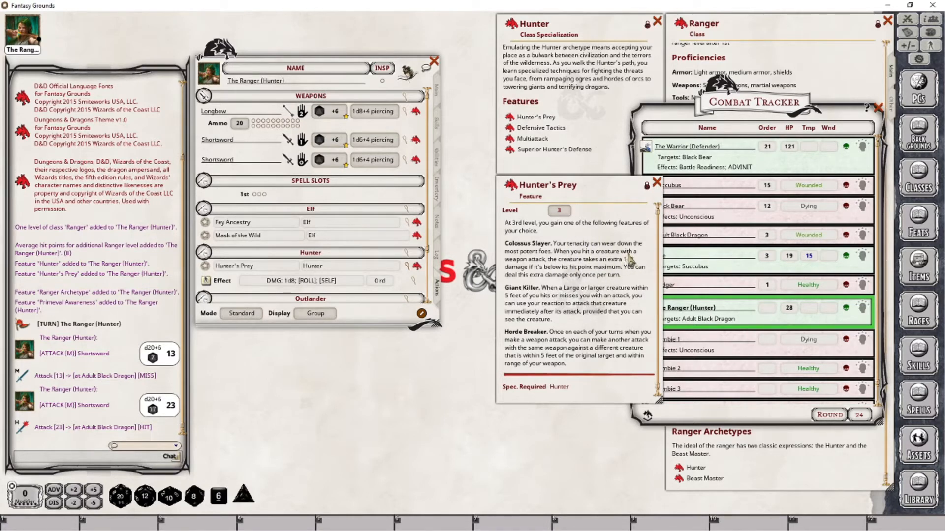
pyautogui.click(776, 110)
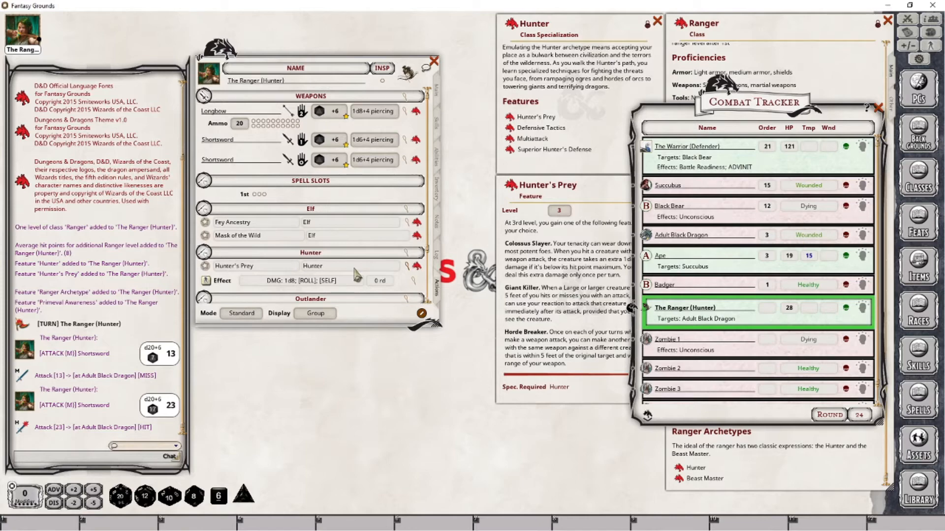
pyautogui.click(210, 285)
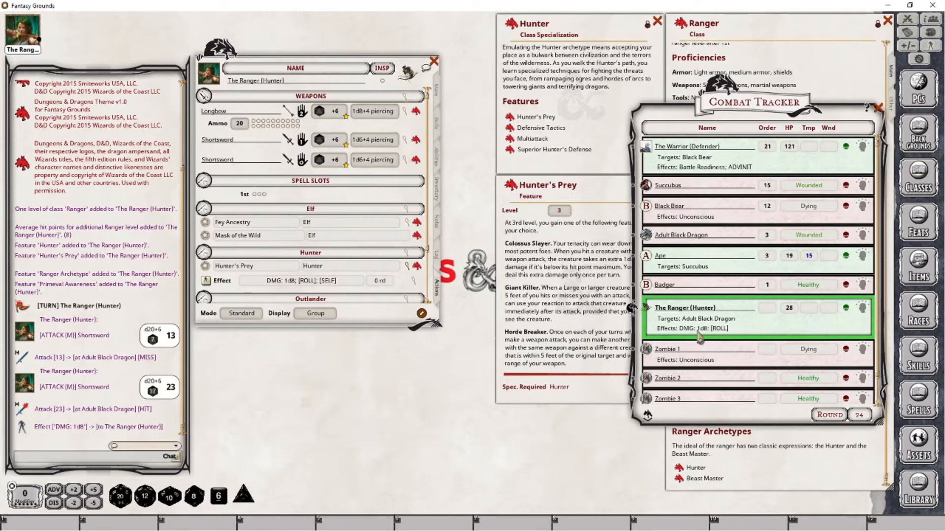
pyautogui.doubleClick(377, 141)
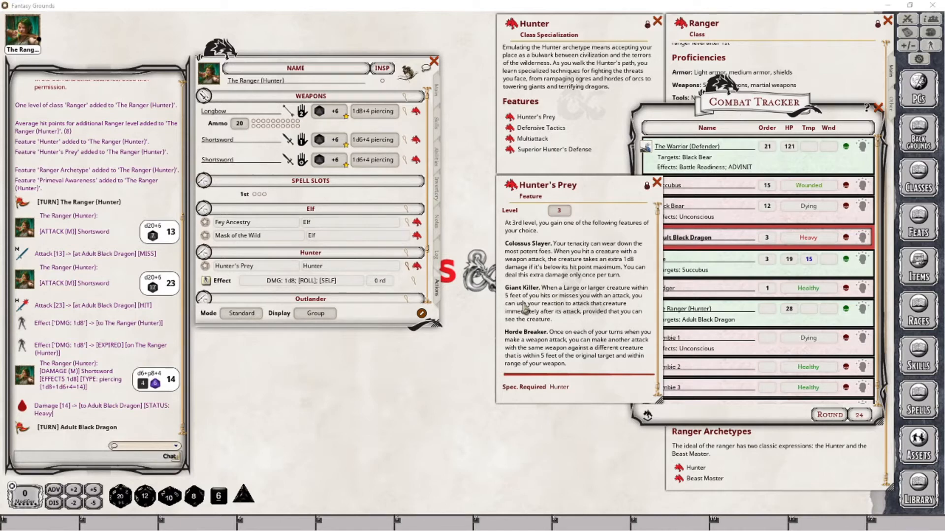
# Make the Adult Black Dragon's attack against The Ranger (Hunter), keeping only the dragon as the ranger's target
pyautogui.click(757, 110)
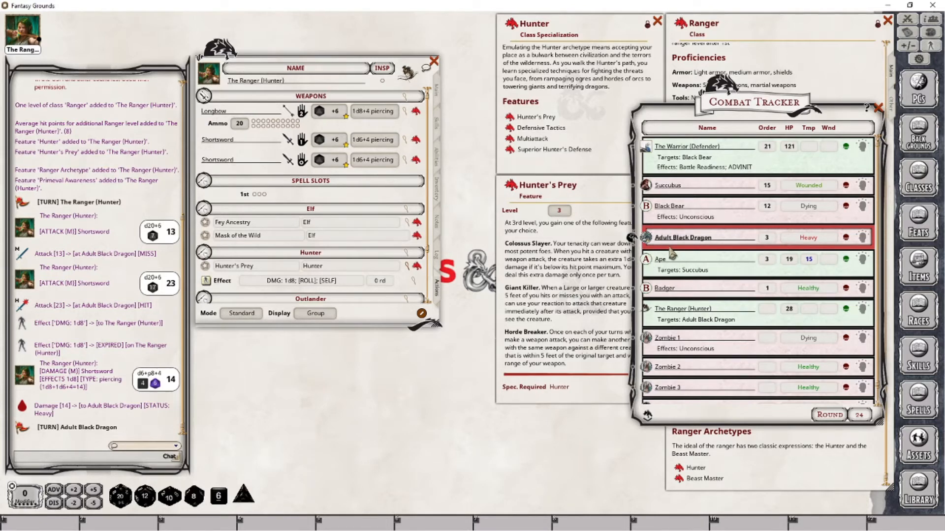
pyautogui.moveTo(659, 241); pyautogui.dragTo(649, 316)
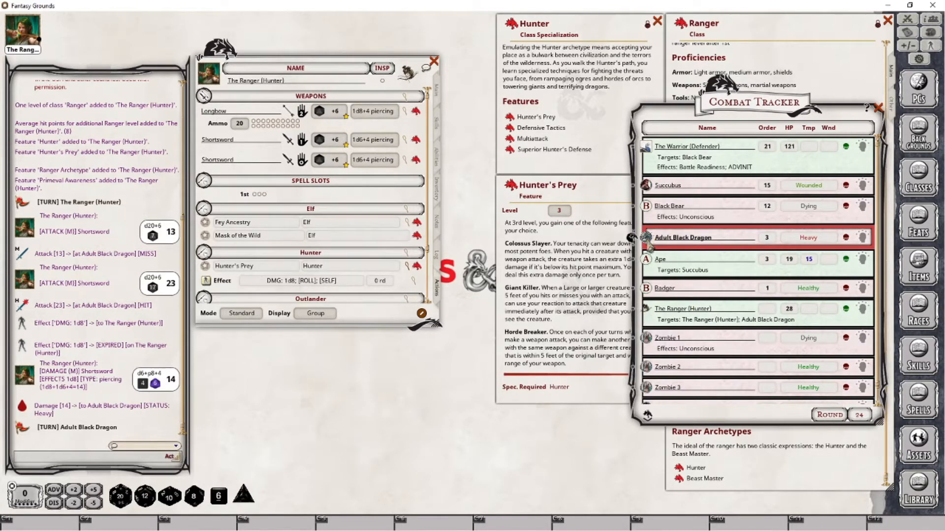
pyautogui.click(646, 309)
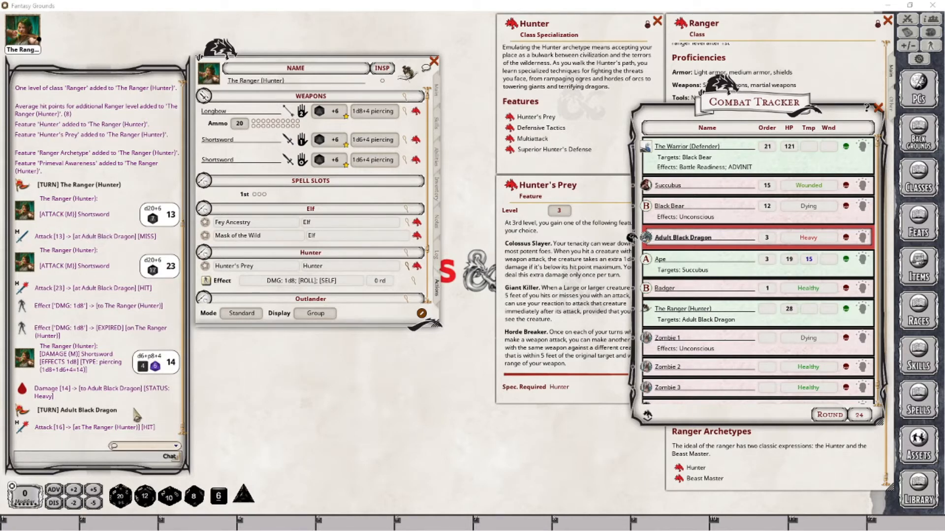
# Review the Giant Killer option and roll the ranger's reaction attack and damage with the shortsword against the Adult Black Dragon
pyautogui.click(536, 301)
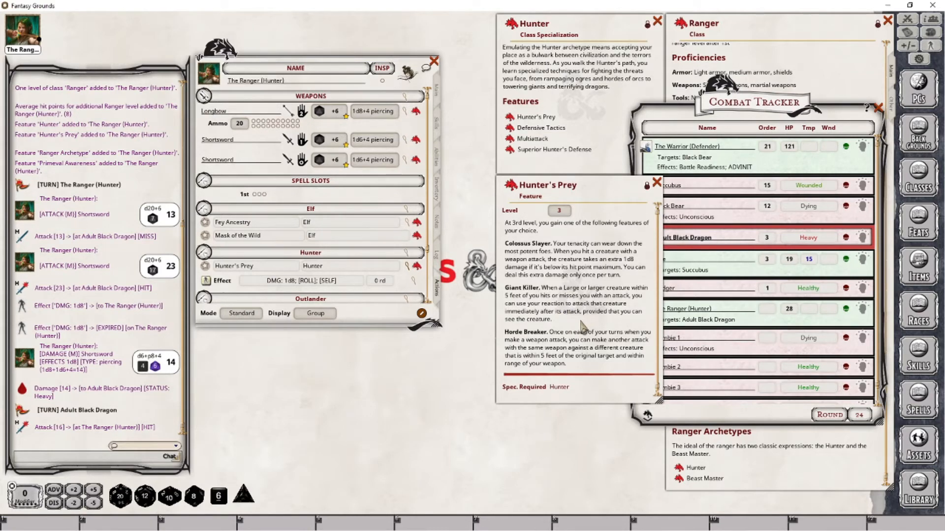
pyautogui.click(751, 115)
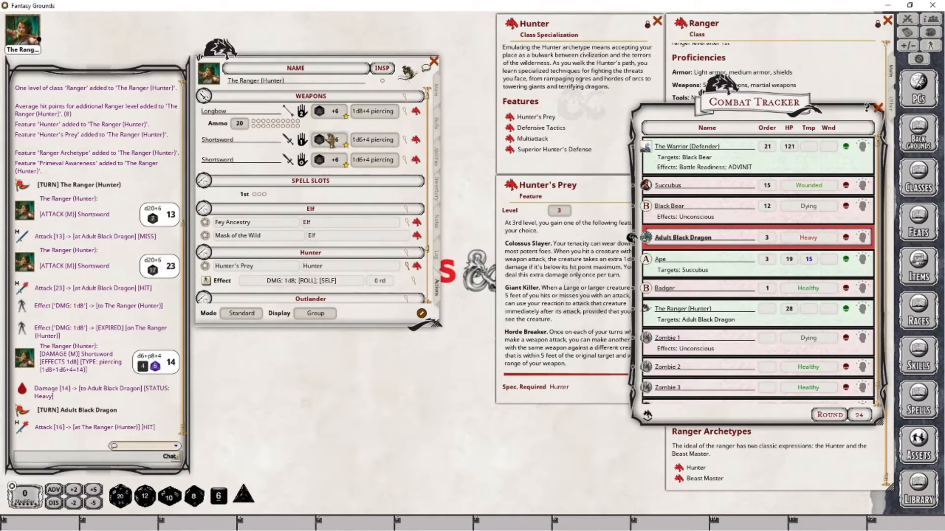
pyautogui.moveTo(332, 141); pyautogui.dragTo(115, 271)
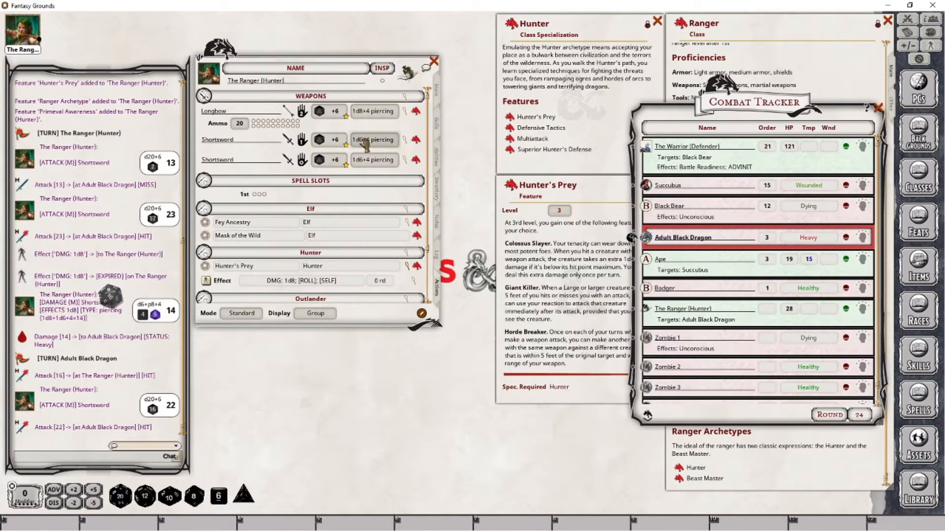
pyautogui.moveTo(365, 143); pyautogui.dragTo(145, 174)
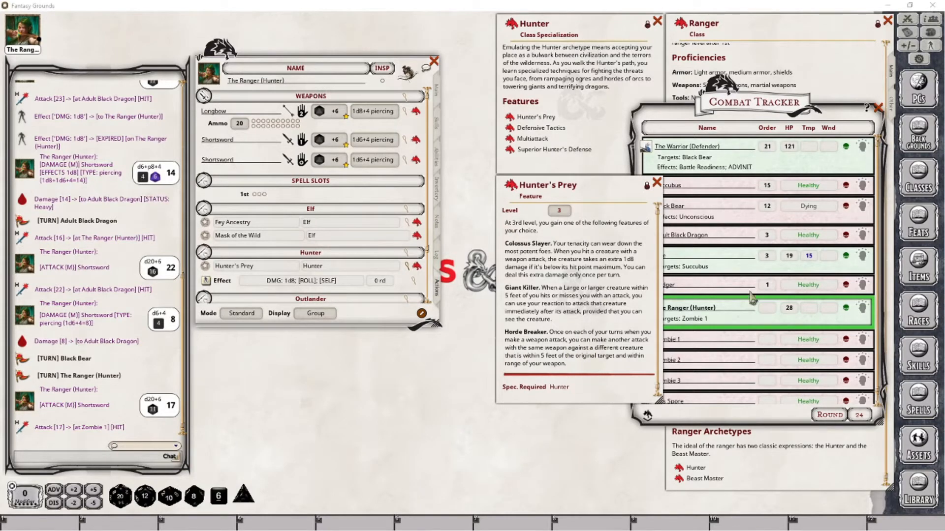
# Roll another shortsword attack against Zombie 1 and review the Horde Breaker text in the Hunter's Prey feature
pyautogui.click(756, 112)
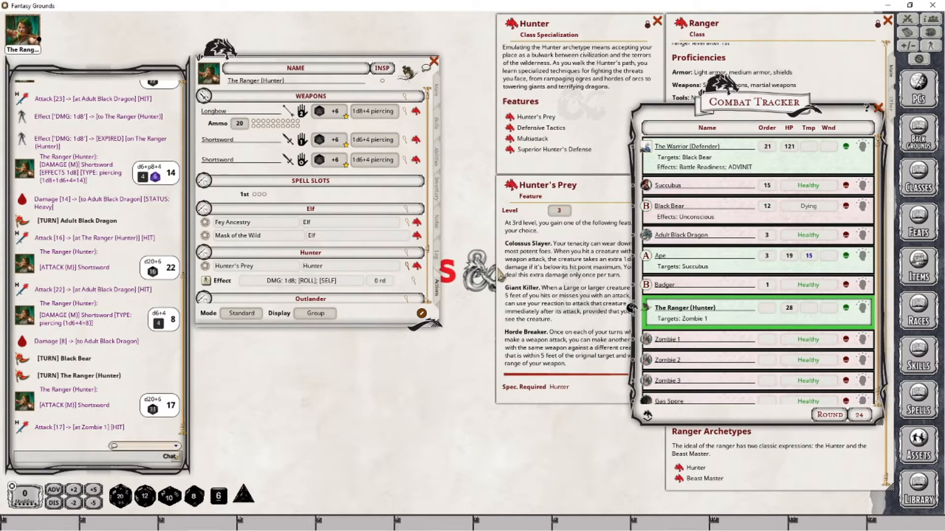
pyautogui.doubleClick(330, 142)
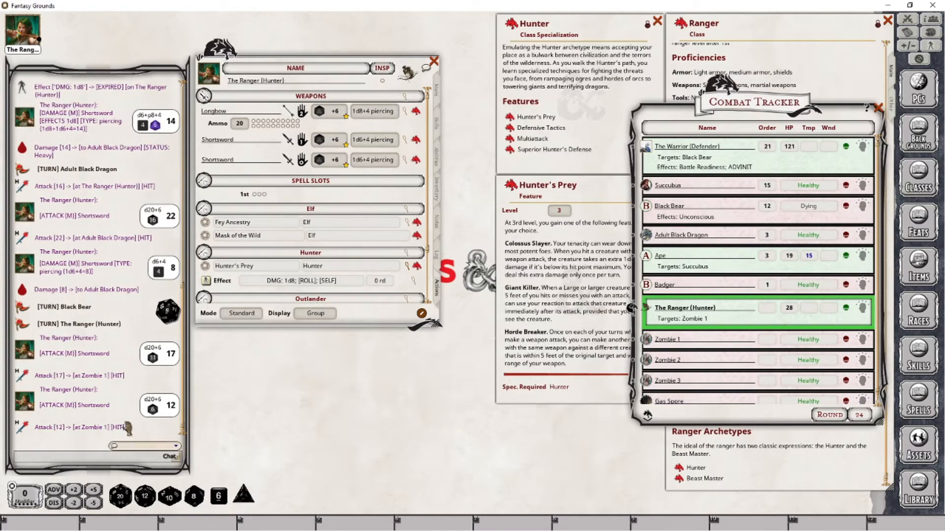
pyautogui.click(567, 306)
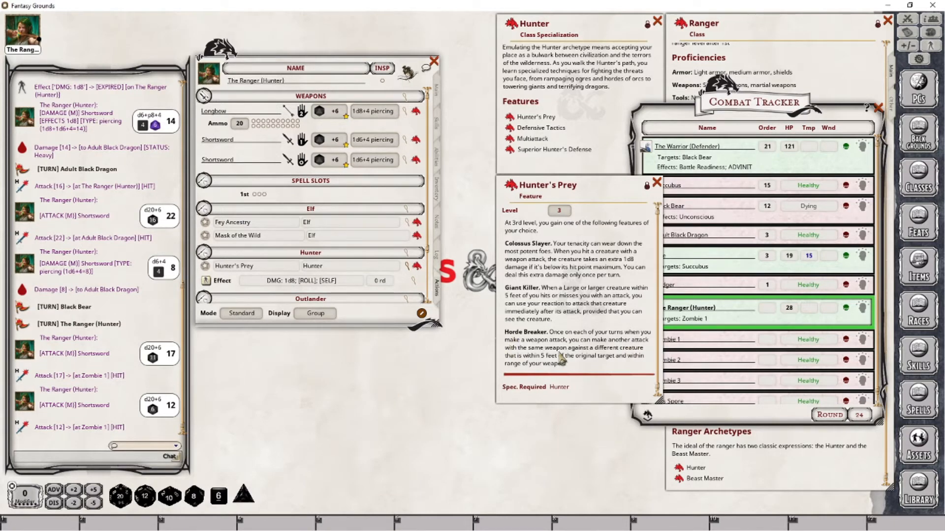
pyautogui.click(703, 417)
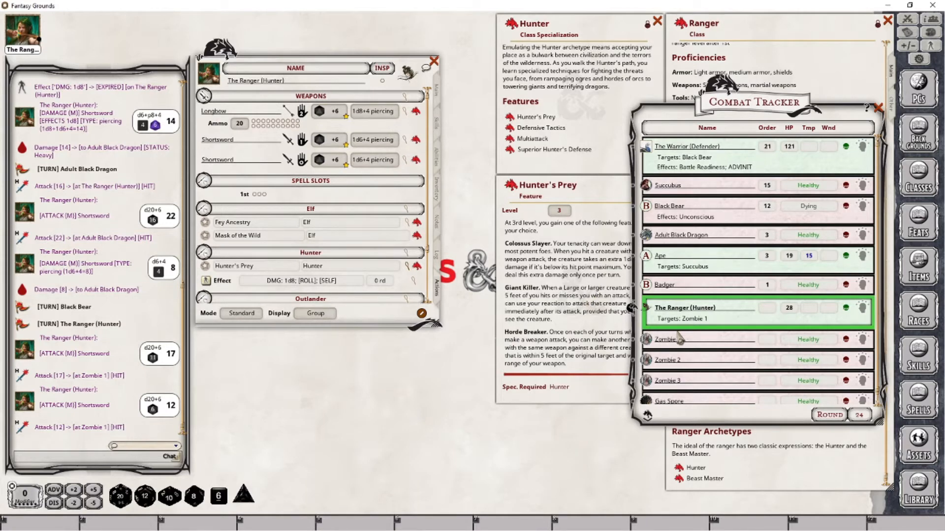
pyautogui.click(555, 327)
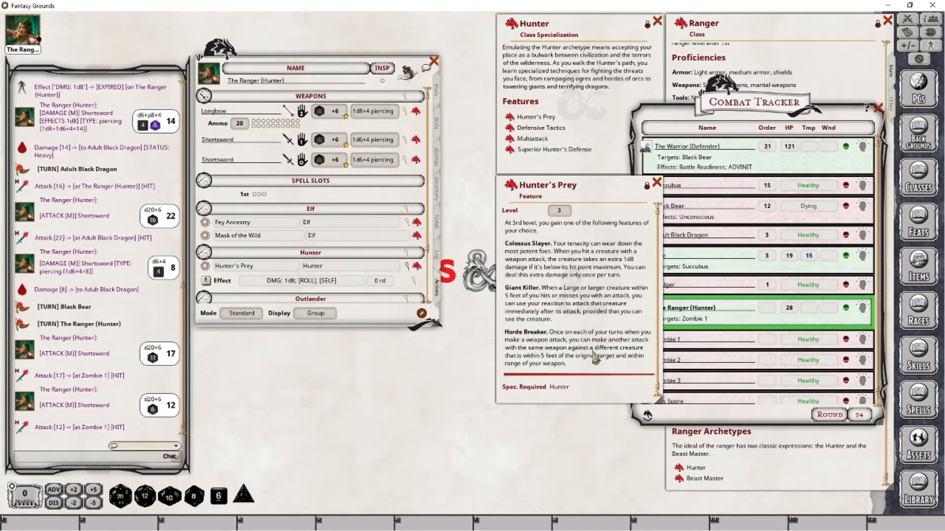
# Roll shortsword damage against Zombie 1, and switch the ranger's target to Zombie 2 for a shortsword attack and damage roll
pyautogui.click(704, 420)
pyautogui.doubleClick(359, 142)
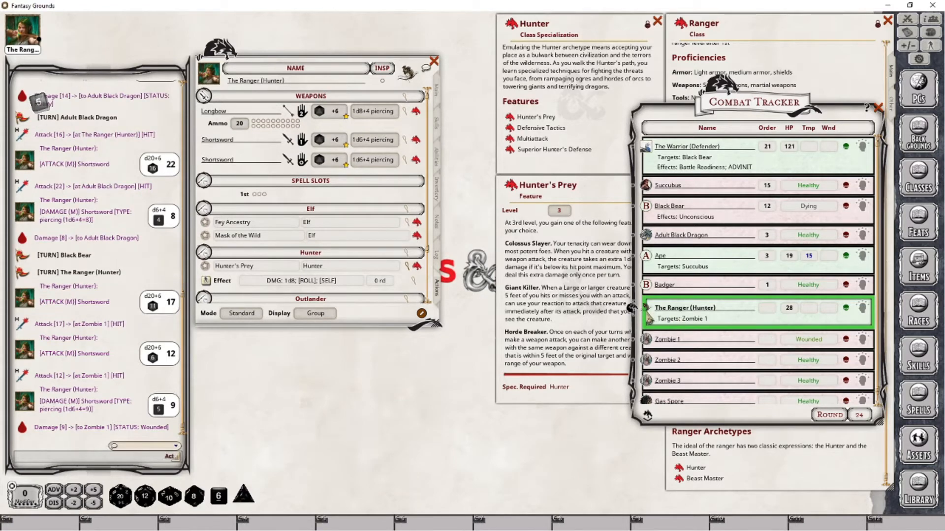
pyautogui.keyDown('ctrl'); pyautogui.click(646, 341); pyautogui.keyUp('ctrl')
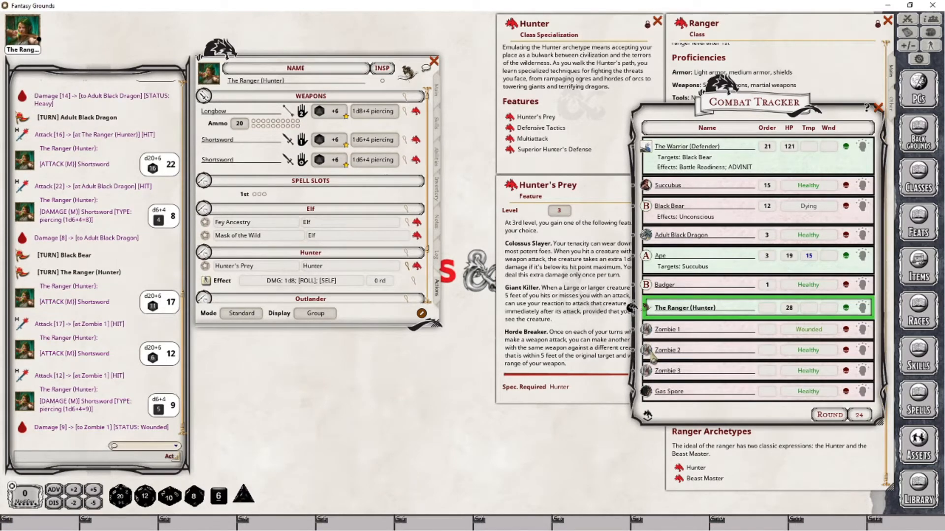
pyautogui.keyDown('ctrl'); pyautogui.click(647, 351); pyautogui.keyUp('ctrl')
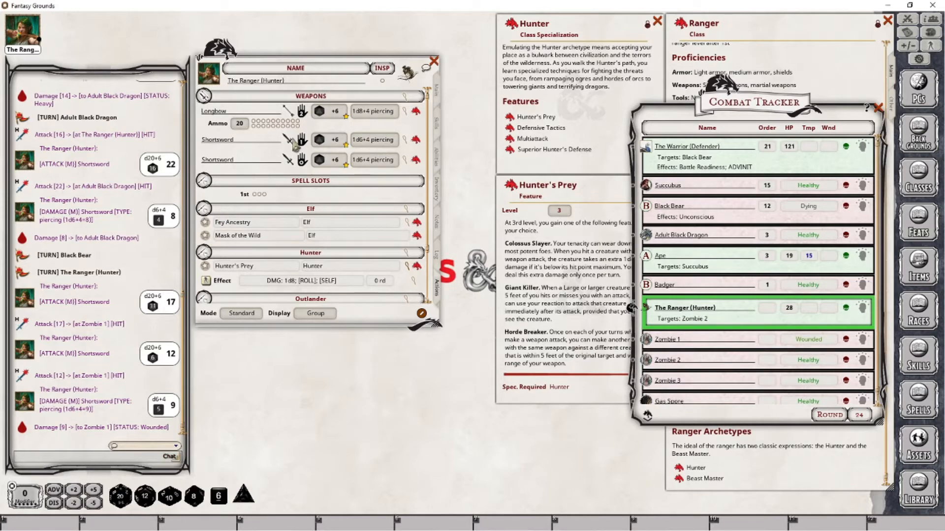
pyautogui.doubleClick(327, 142)
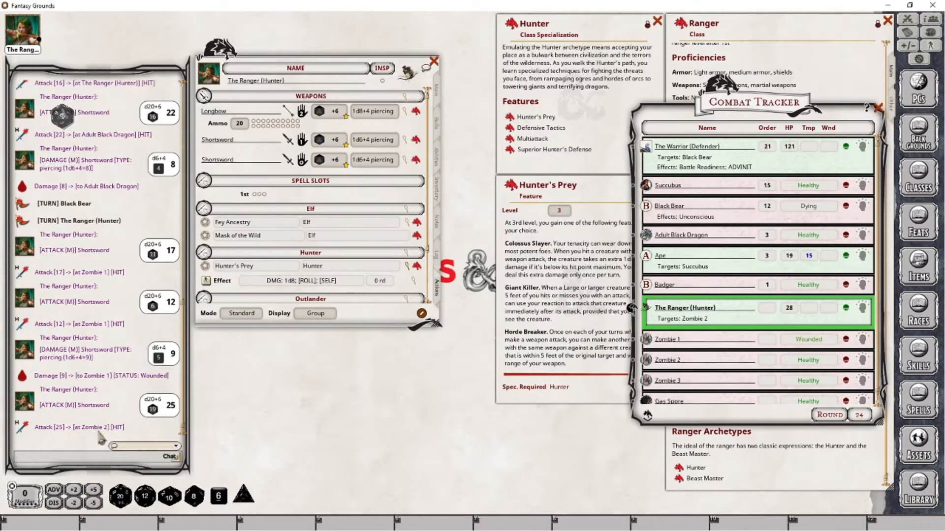
pyautogui.click(378, 139)
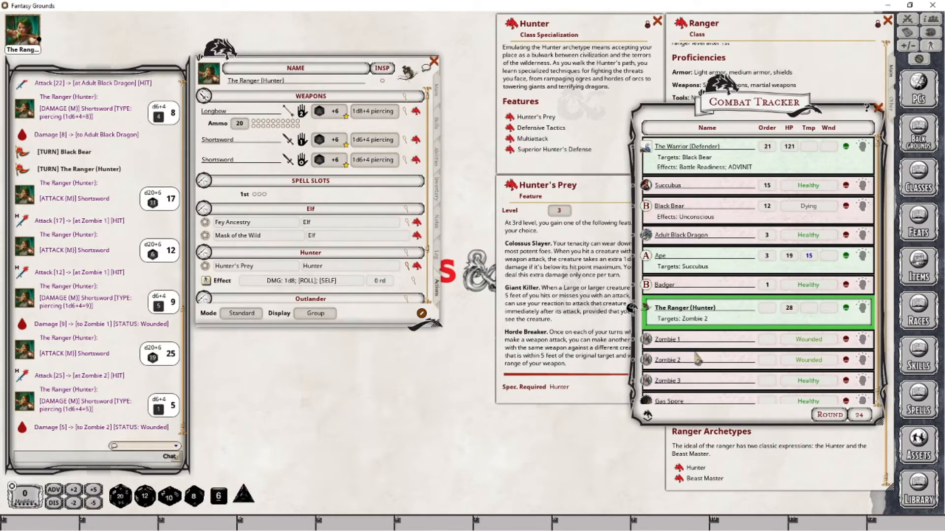
# Review the Horde Breaker text, and retarget the ranger to Zombie 1 for a longbow attack and damage roll
pyautogui.click(550, 357)
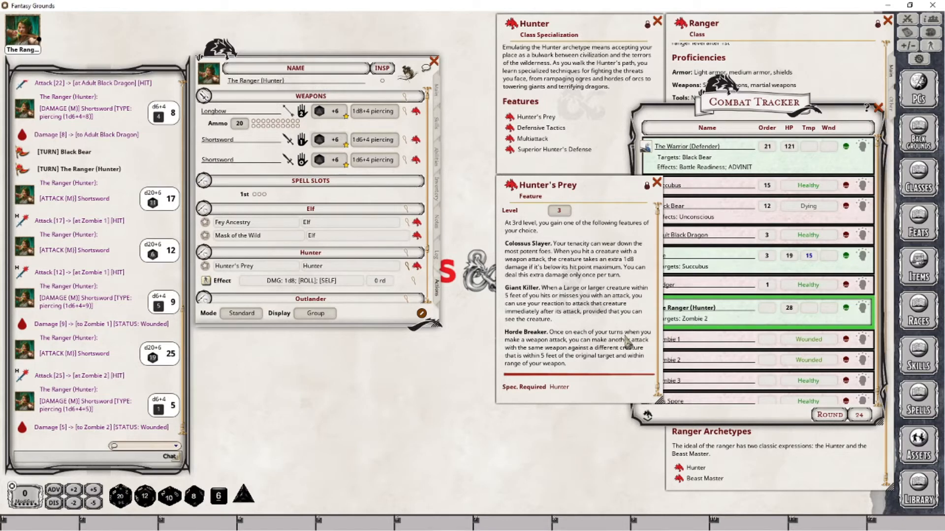
pyautogui.click(724, 412)
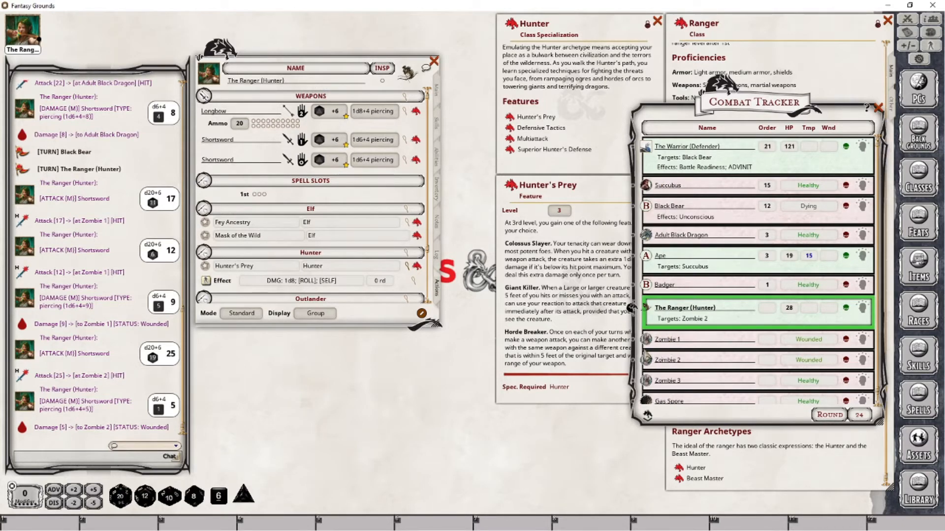
pyautogui.press('ctrl')
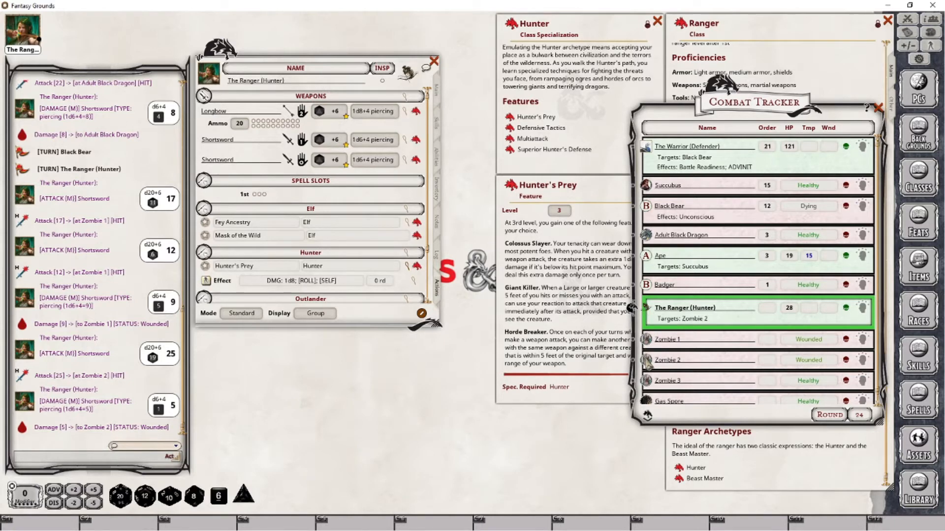
pyautogui.keyDown('ctrl'); pyautogui.click(647, 361); pyautogui.keyUp('ctrl')
pyautogui.keyDown('ctrl'); pyautogui.click(647, 334); pyautogui.keyUp('ctrl')
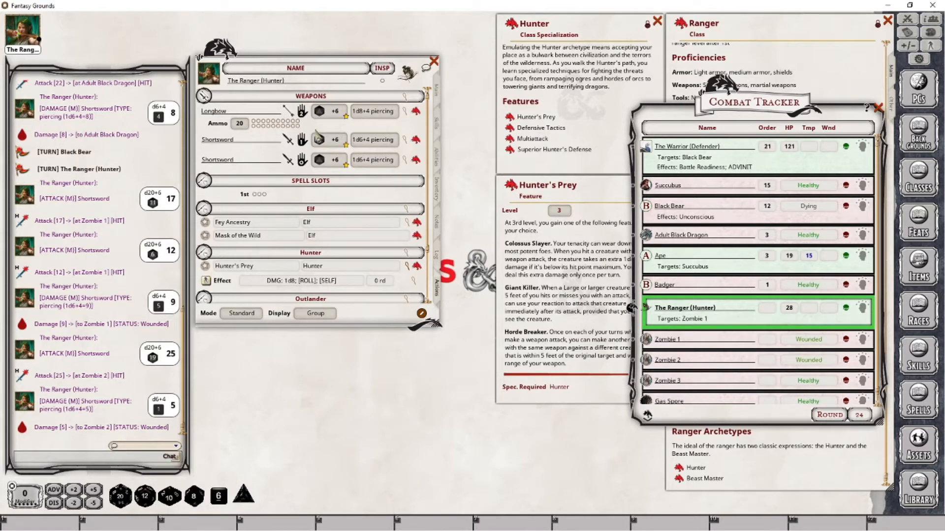
pyautogui.doubleClick(335, 113)
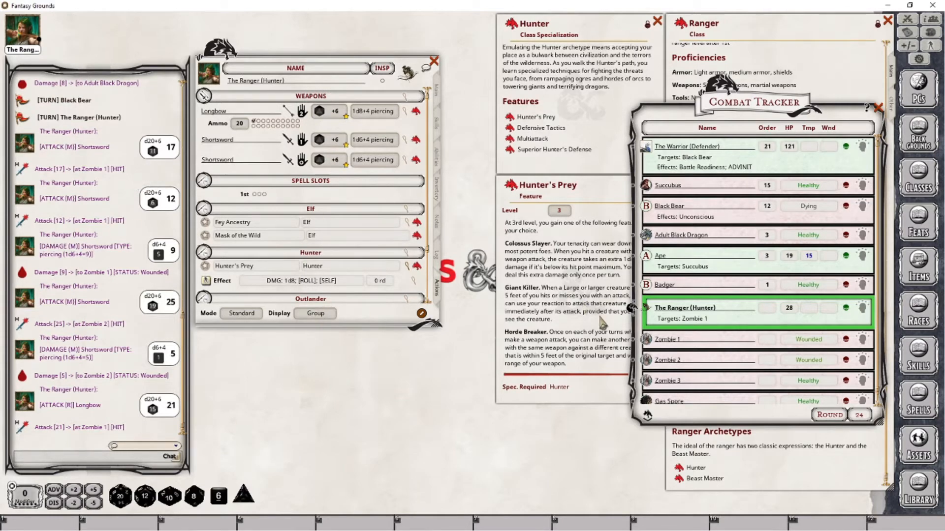
pyautogui.doubleClick(368, 111)
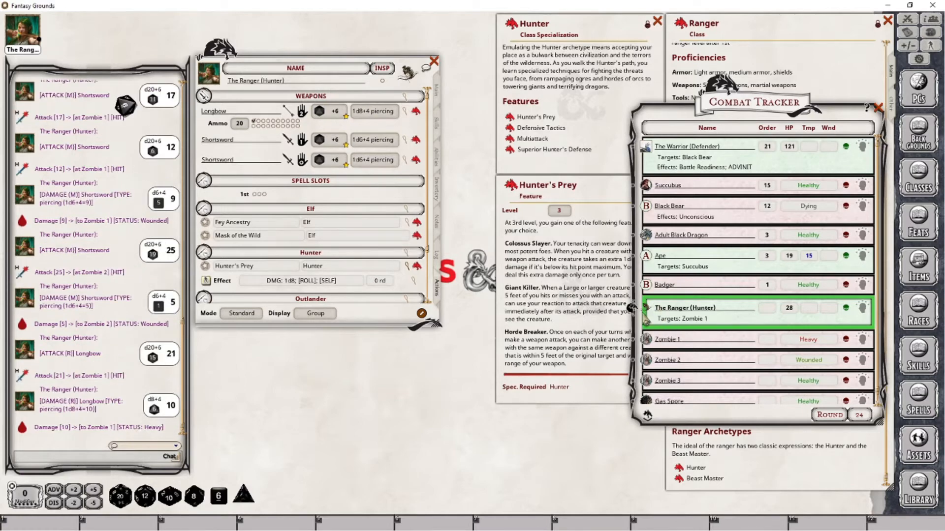
# Retarget the ranger to Zombie 2 for a longbow attack and damage roll, and review the Hunter's Prey text
pyautogui.keyDown('ctrl'); pyautogui.click(647, 340); pyautogui.keyUp('ctrl')
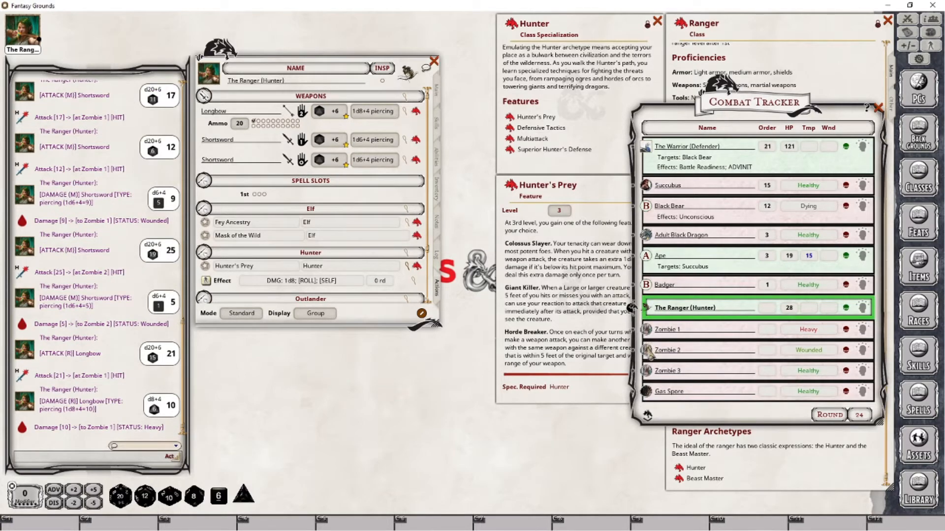
pyautogui.keyDown('ctrl'); pyautogui.click(647, 351); pyautogui.keyUp('ctrl')
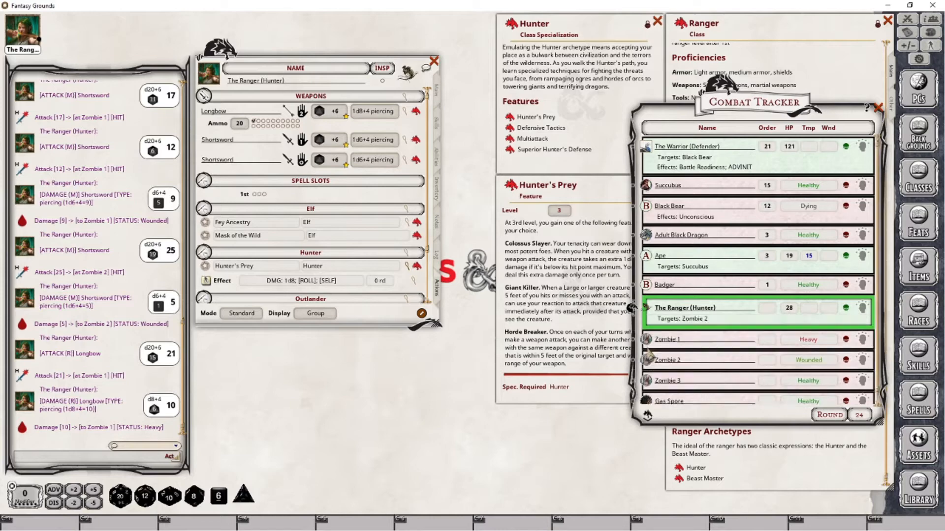
pyautogui.doubleClick(319, 112)
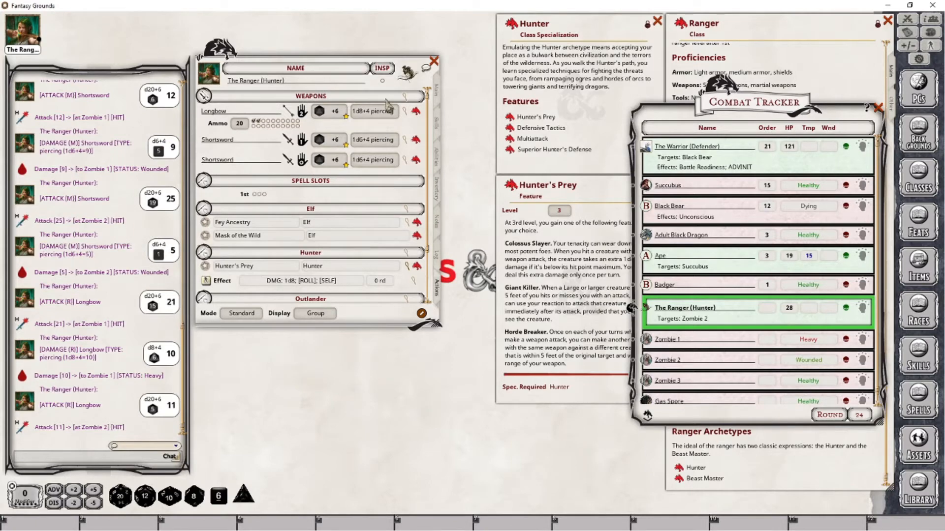
pyautogui.doubleClick(377, 112)
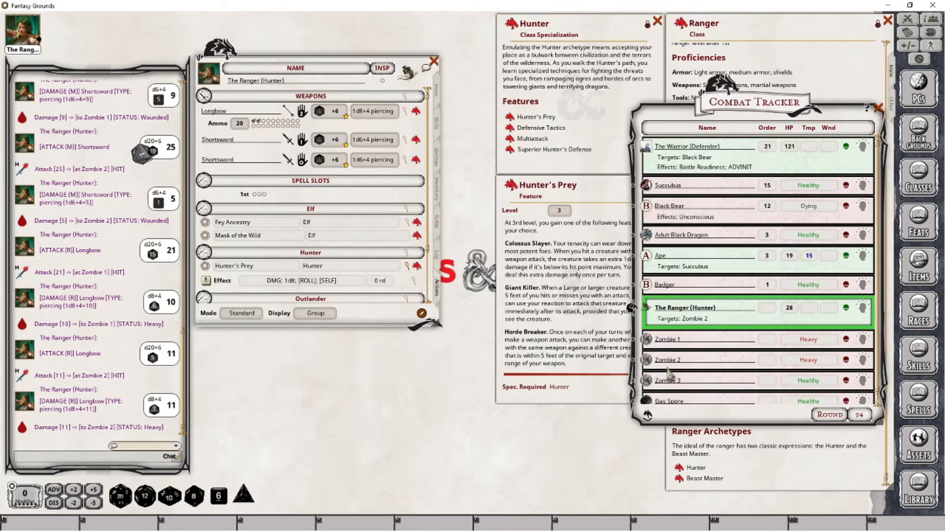
pyautogui.click(523, 346)
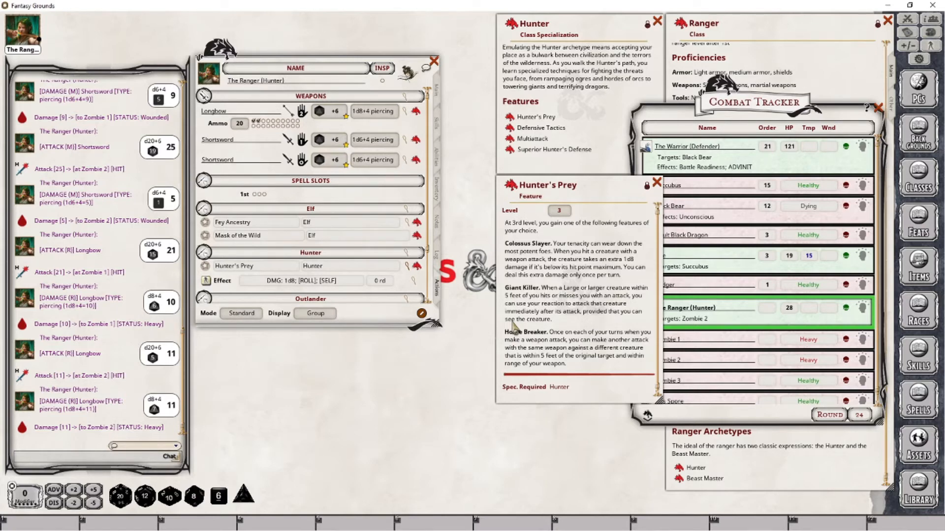
pyautogui.click(693, 346)
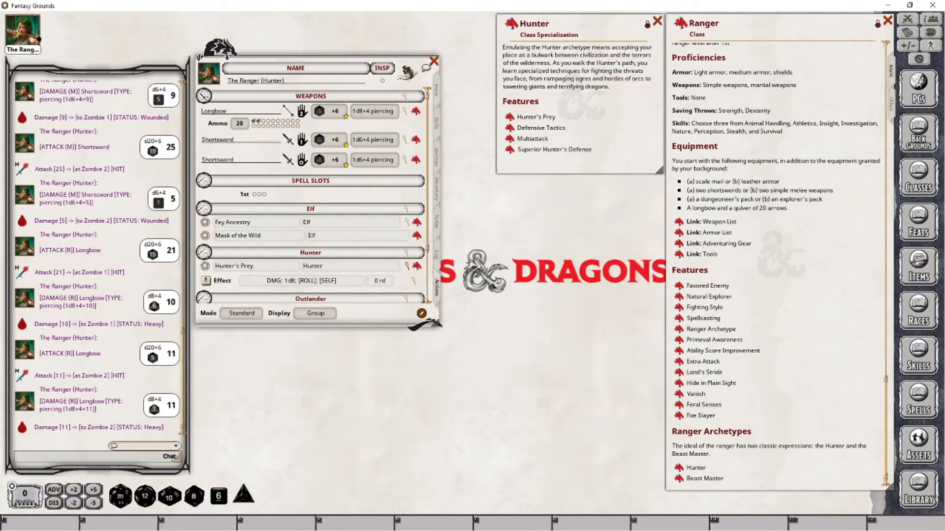
# Level the character up to Ranger 7, and open the Defensive Tactics feature with its window enlarged to show the full text
pyautogui.click(437, 92)
pyautogui.click(511, 128)
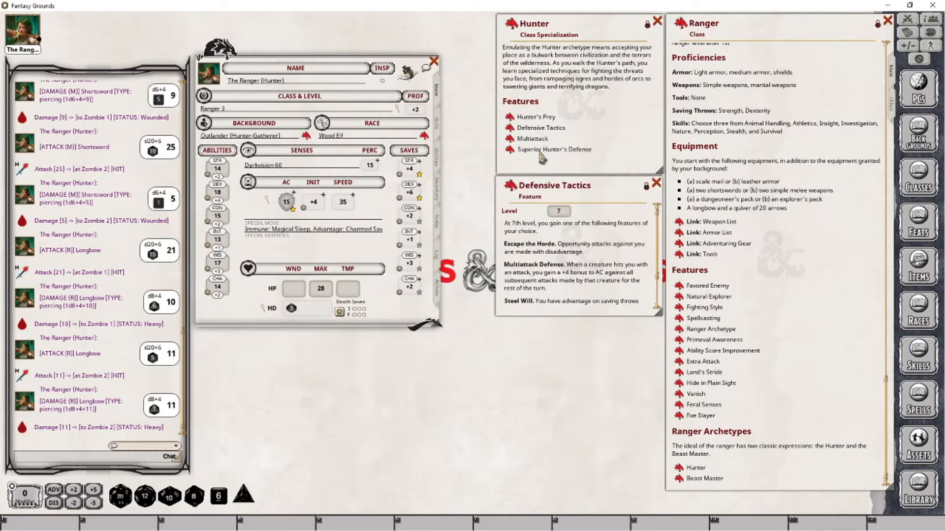
pyautogui.moveTo(626, 59); pyautogui.dragTo(209, 103)
pyautogui.moveTo(552, 91); pyautogui.dragTo(219, 109)
pyautogui.moveTo(346, 138); pyautogui.dragTo(251, 111)
pyautogui.moveTo(687, 26); pyautogui.dragTo(249, 109)
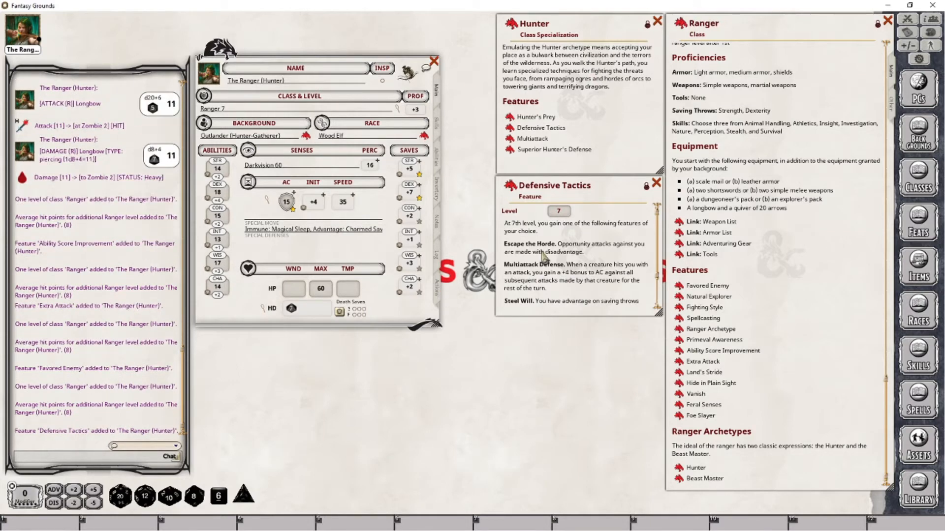
pyautogui.moveTo(549, 313); pyautogui.dragTo(543, 350)
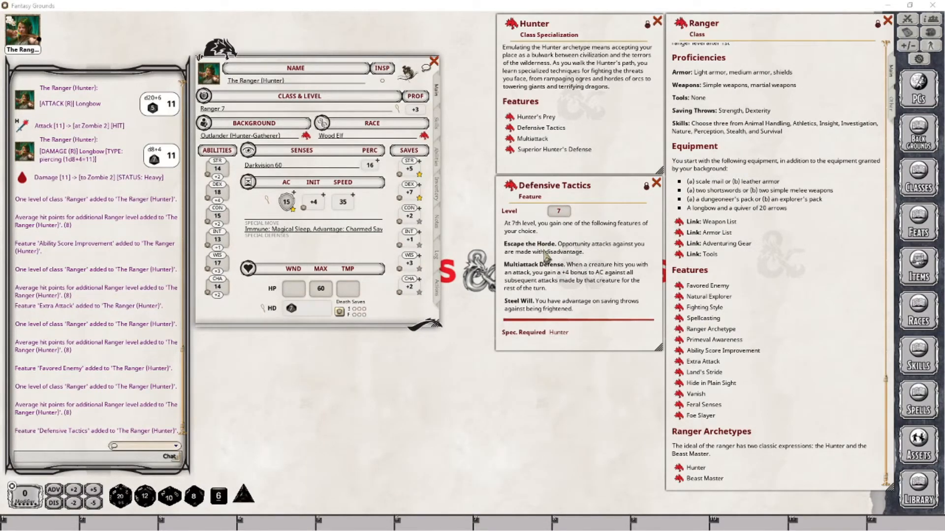
# Add the Defensive Tactics feature to the ranger's powers and assign it to the Hunter group
pyautogui.click(437, 291)
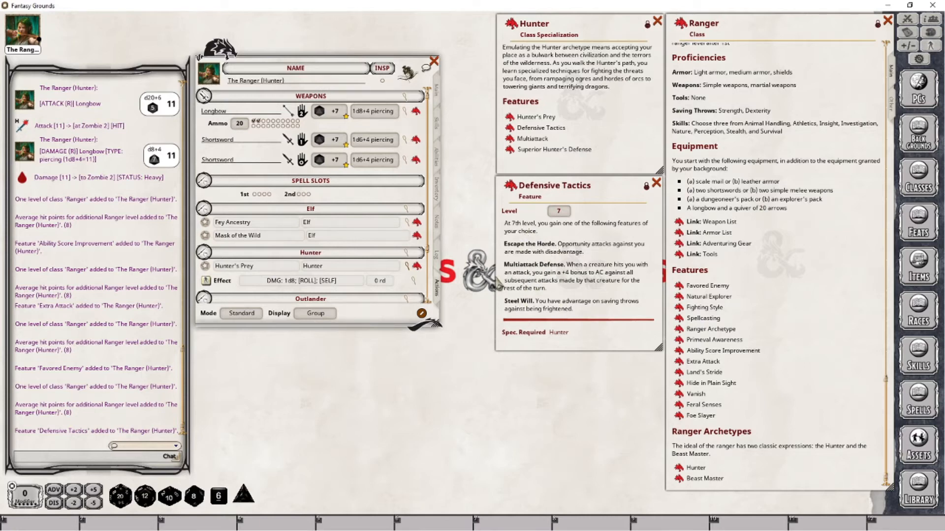
pyautogui.scroll(-3, 380, 251)
pyautogui.moveTo(514, 189); pyautogui.dragTo(357, 177)
pyautogui.press('shift')
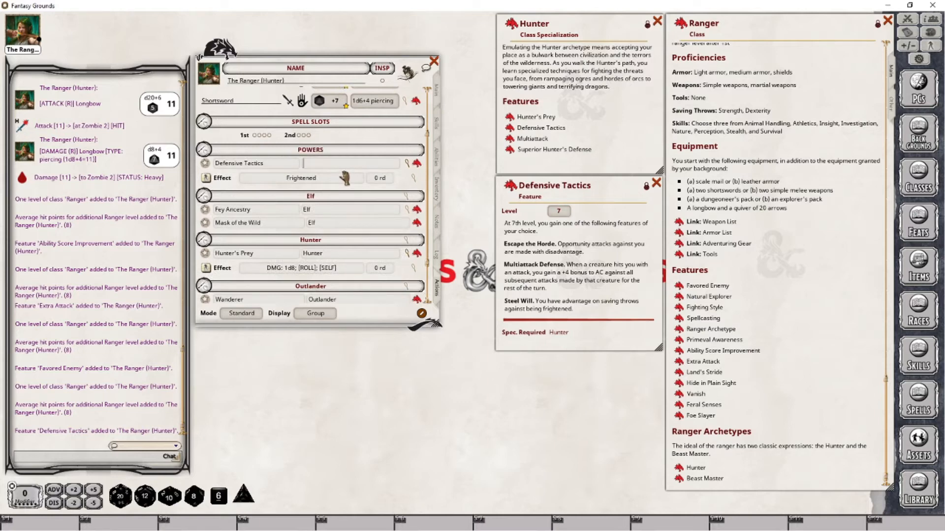
pyautogui.write('Hunter')
pyautogui.press('Return')
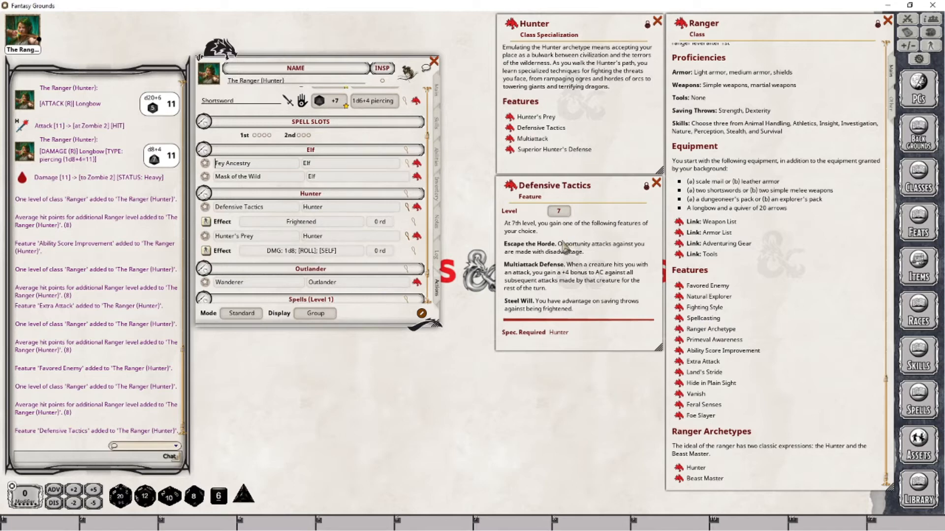
# Delete the Frightened effect from the Defensive Tactics power
pyautogui.rightClick(357, 224)
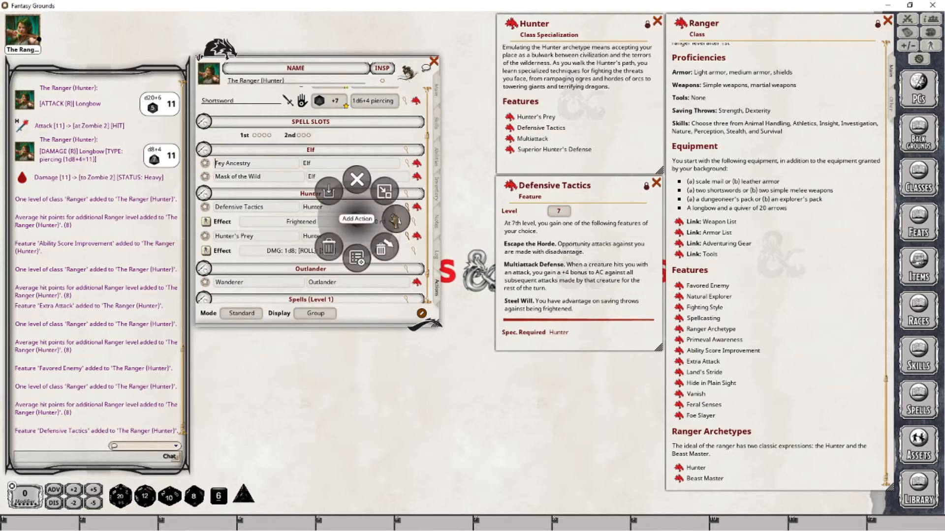
pyautogui.click(396, 220)
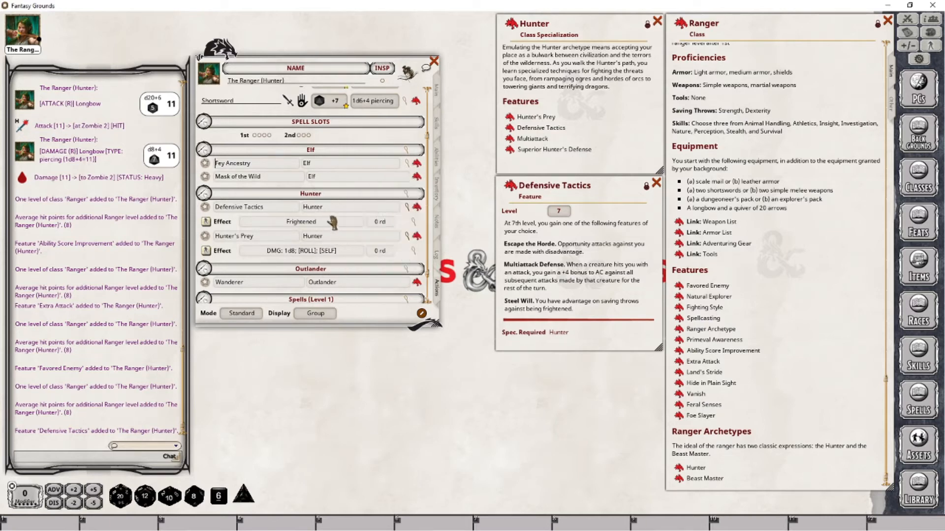
pyautogui.rightClick(349, 218)
pyautogui.click(378, 246)
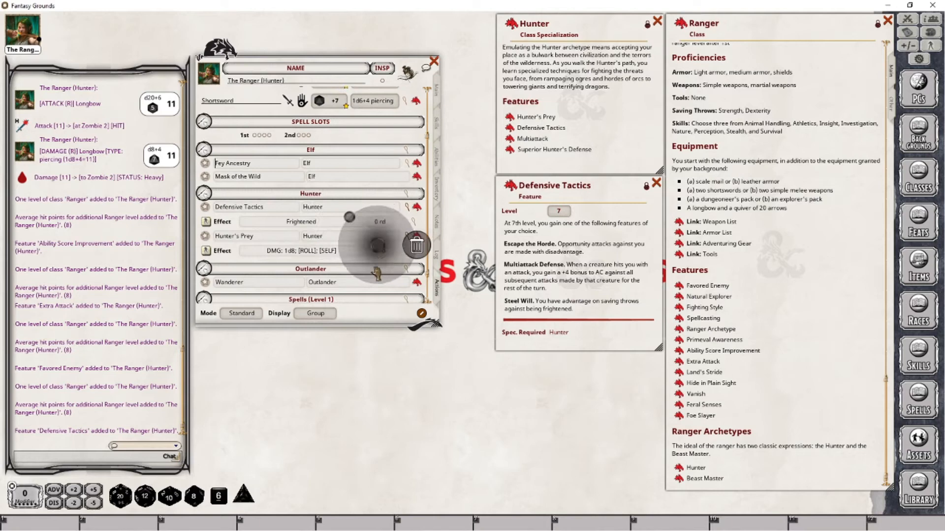
pyautogui.click(416, 245)
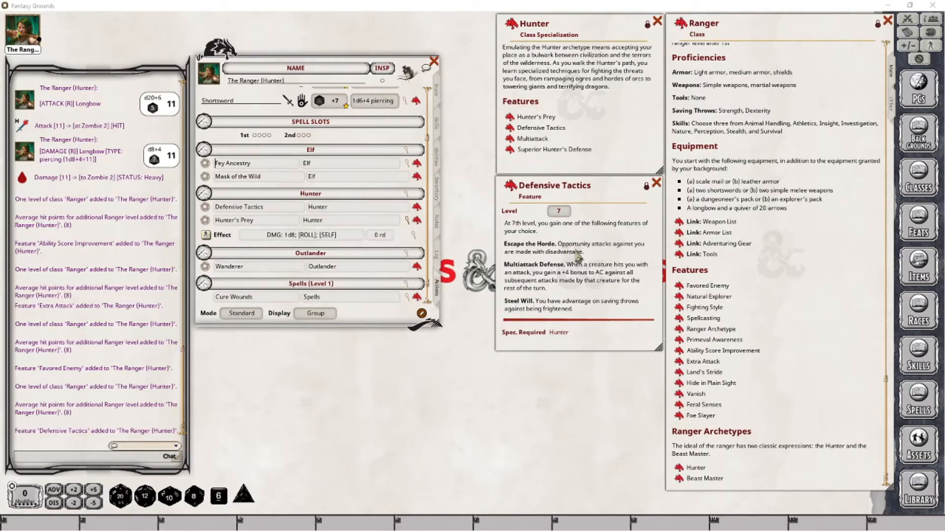
# Add an effect action to the Defensive Tactics power with the description "Escape the Horde; GRANTDISATK"
pyautogui.rightClick(331, 210)
pyautogui.click(396, 241)
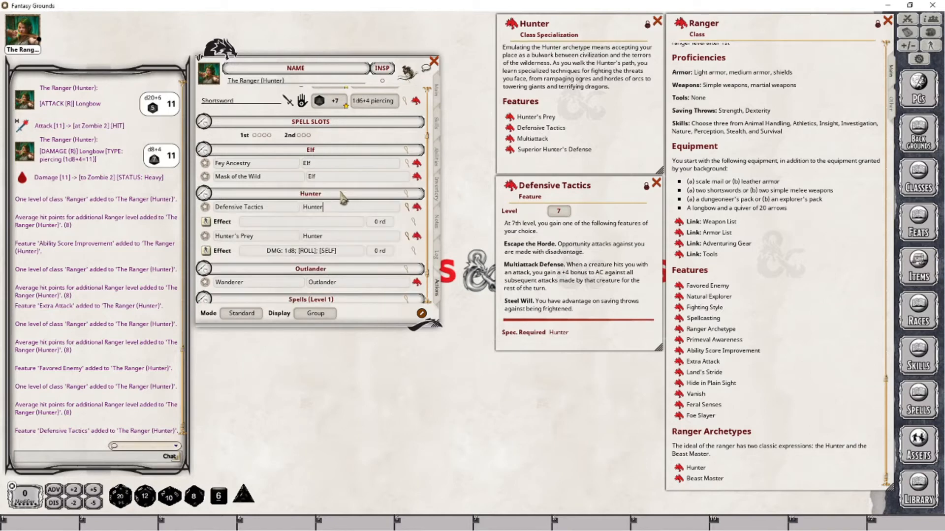
pyautogui.click(414, 223)
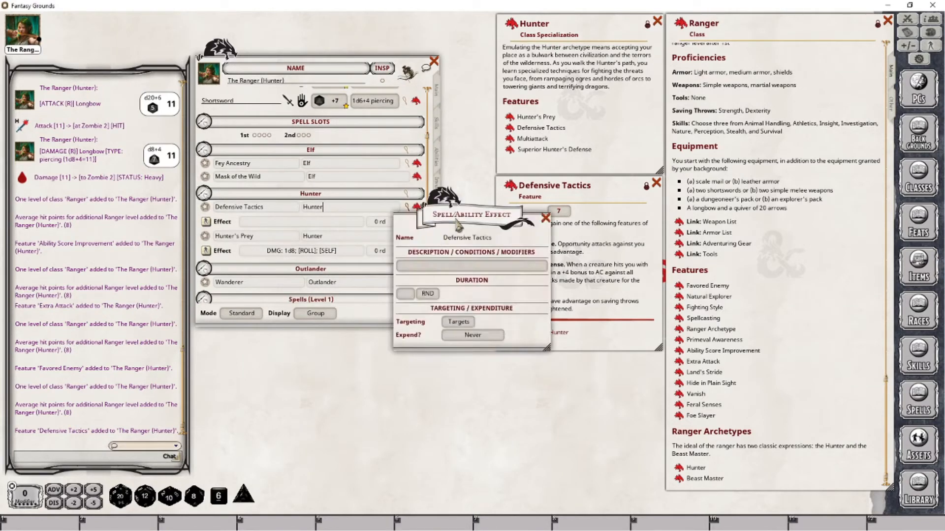
pyautogui.moveTo(460, 224); pyautogui.dragTo(364, 358)
pyautogui.click(342, 404)
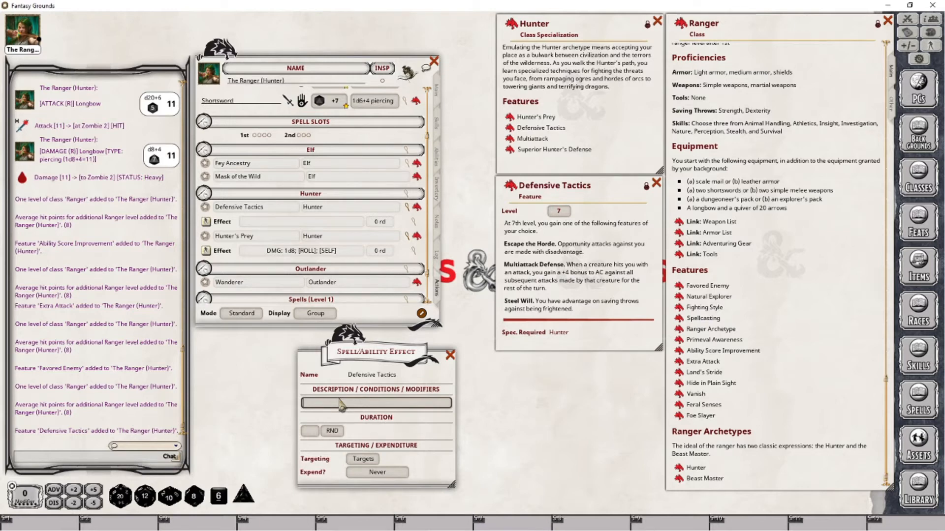
pyautogui.write('Escape t')
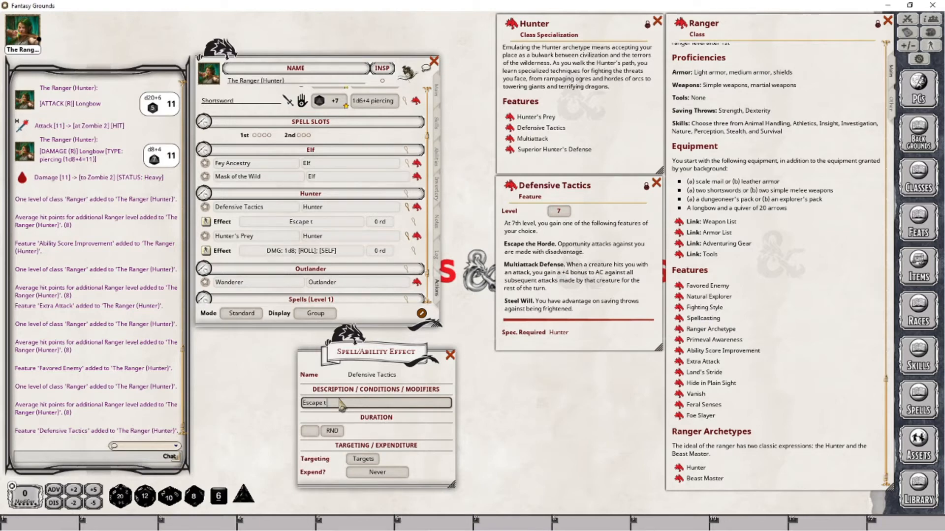
pyautogui.write('he Horde;')
pyautogui.press('shift')
pyautogui.write('GRA')
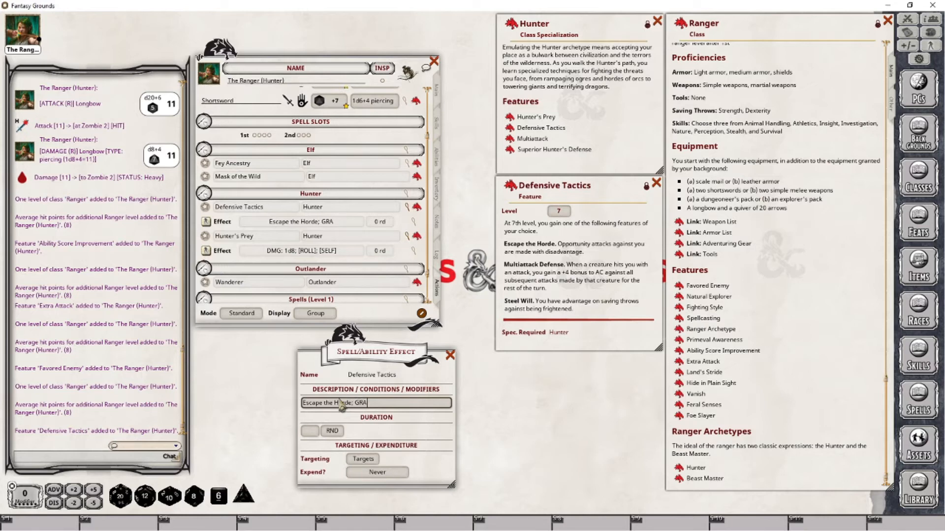
pyautogui.write('NTDISATK')
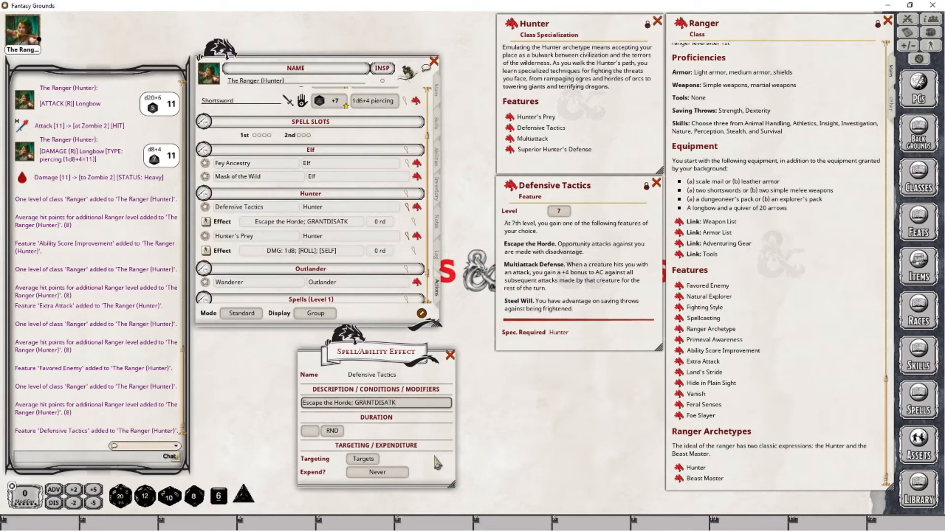
# Set the Escape the Horde effect's targeting to Self and its expenditure to On next roll, and close the effect editor
pyautogui.click(363, 459)
pyautogui.click(364, 473)
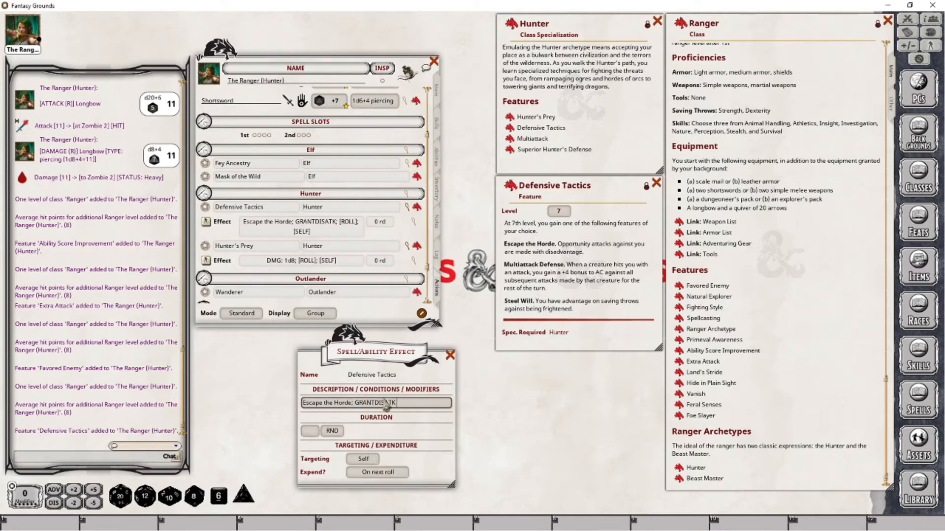
pyautogui.click(449, 355)
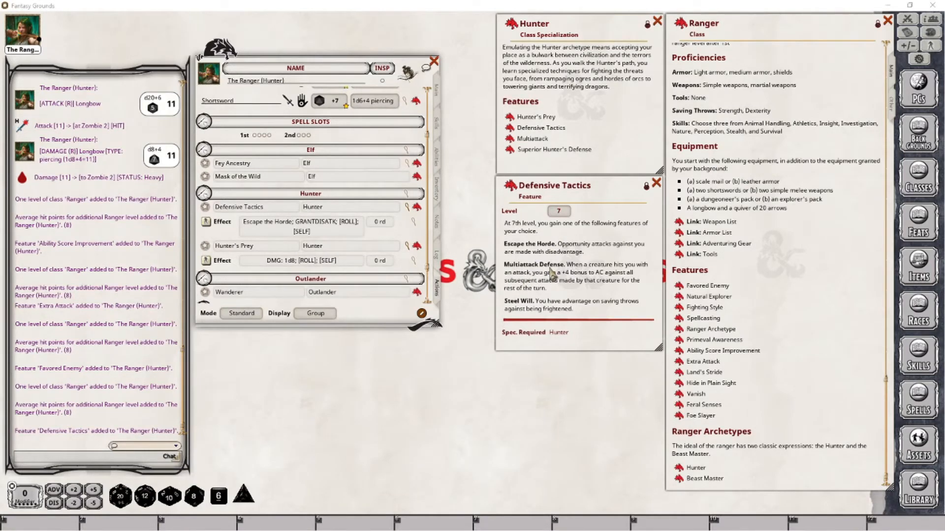
# Add a second effect action to the Defensive Tactics power with the description "Multiattack Defense; AC: 4"
pyautogui.rightClick(352, 225)
pyautogui.click(394, 227)
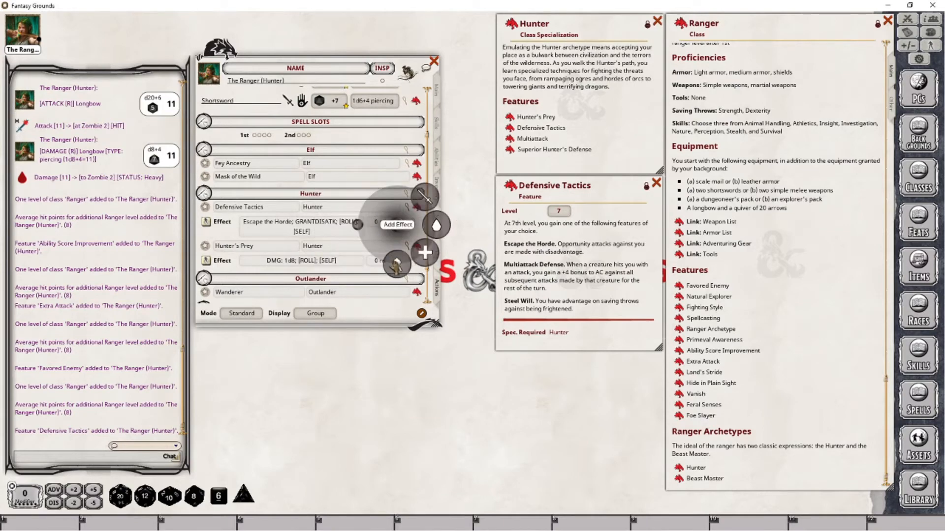
pyautogui.click(394, 267)
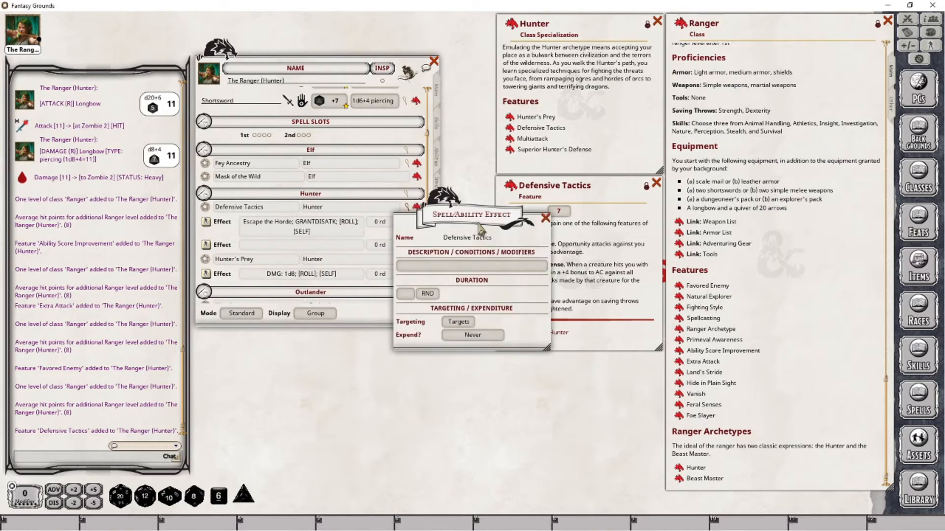
pyautogui.moveTo(445, 294); pyautogui.dragTo(357, 426)
pyautogui.click(357, 399)
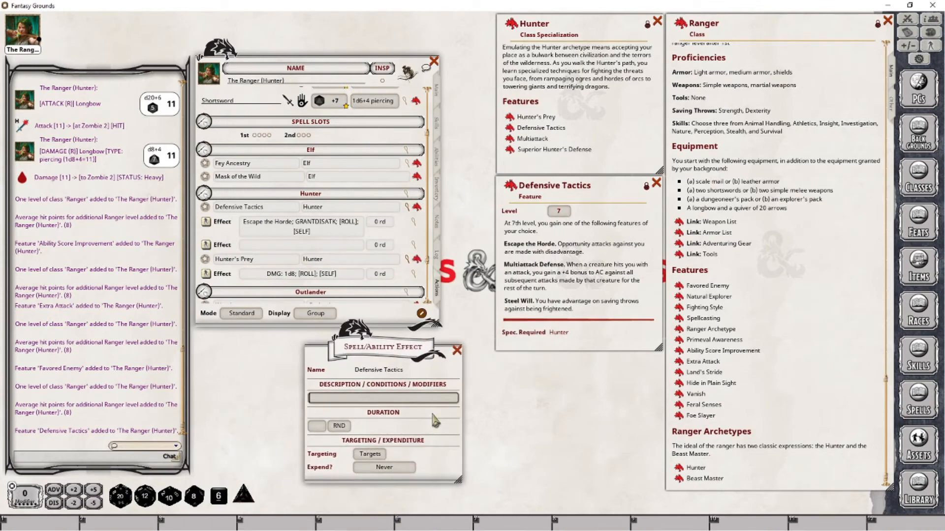
pyautogui.write('MultiaSt')
pyautogui.press('BackSpace')
pyautogui.press('BackSpace')
pyautogui.write('ttack Defense; AC:')
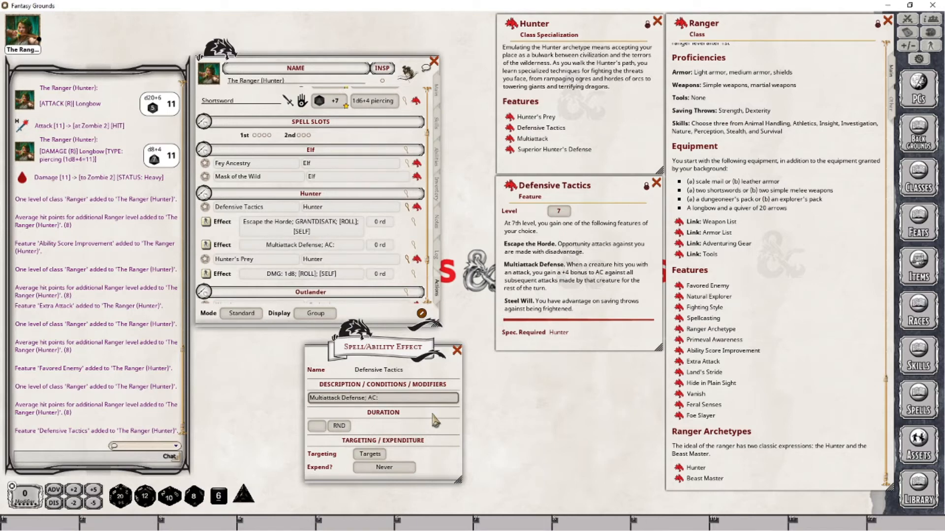
pyautogui.write(' 4')
pyautogui.write('-')
pyautogui.press('BackSpace')
# Set the Multiattack Defense effect to a 1-round duration, Self targeting and On next roll expenditure, and close its editor
pyautogui.click(317, 426)
pyautogui.write('1')
pyautogui.click(374, 454)
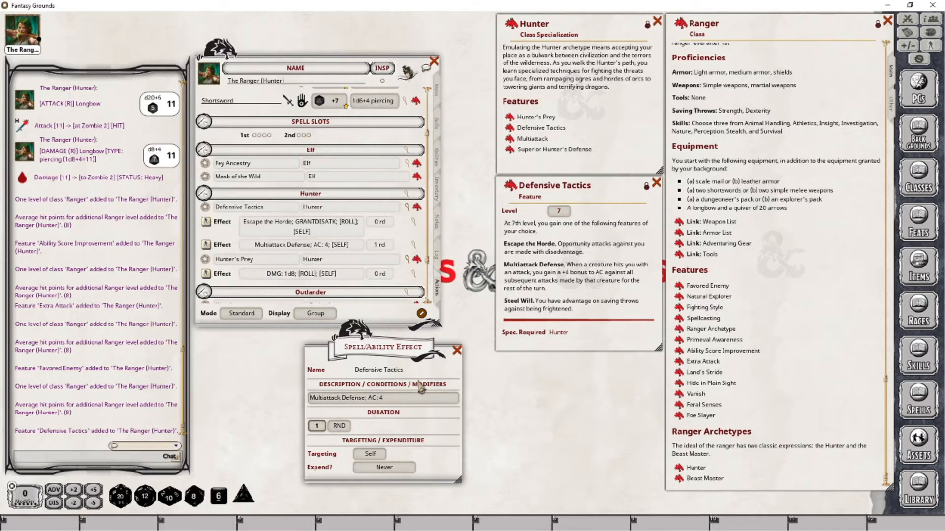
pyautogui.click(402, 473)
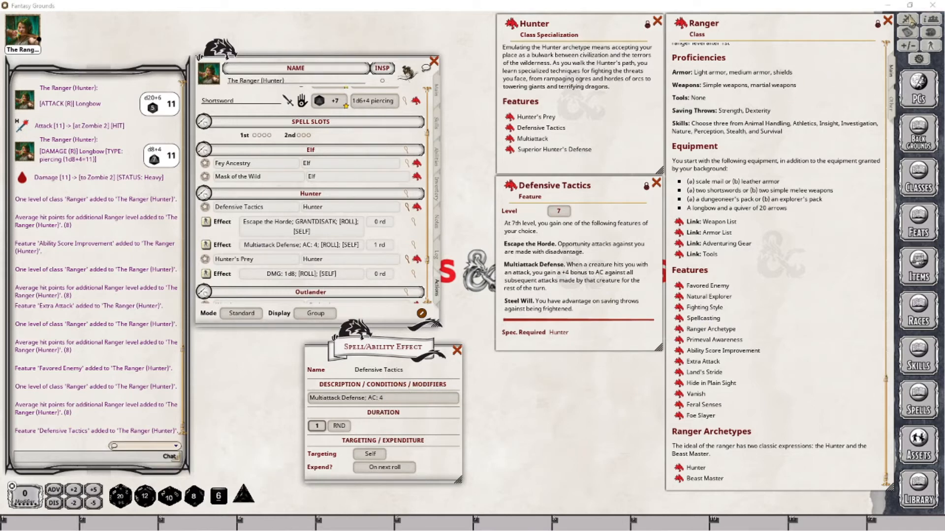
pyautogui.click(457, 350)
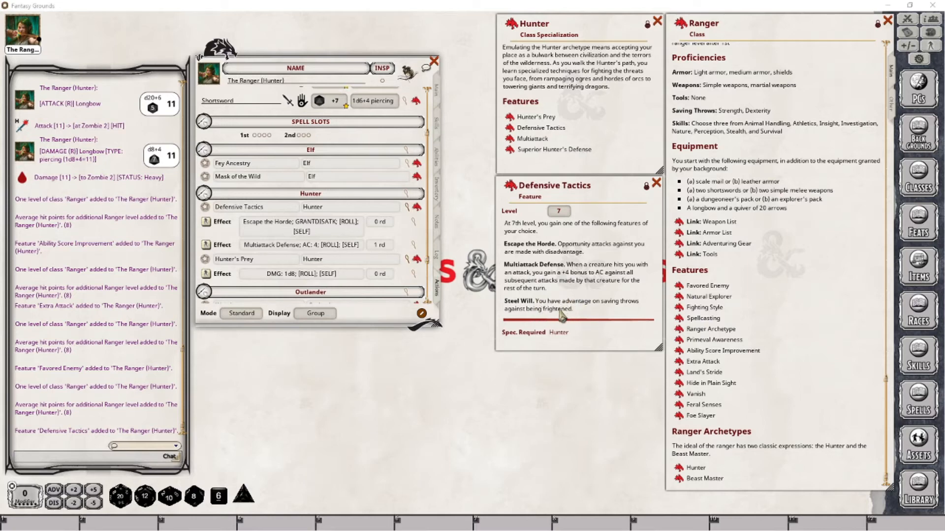
# Add a third effect action to the Defensive Tactics power with the description "Steel Will; ADVSAV"
pyautogui.rightClick(375, 230)
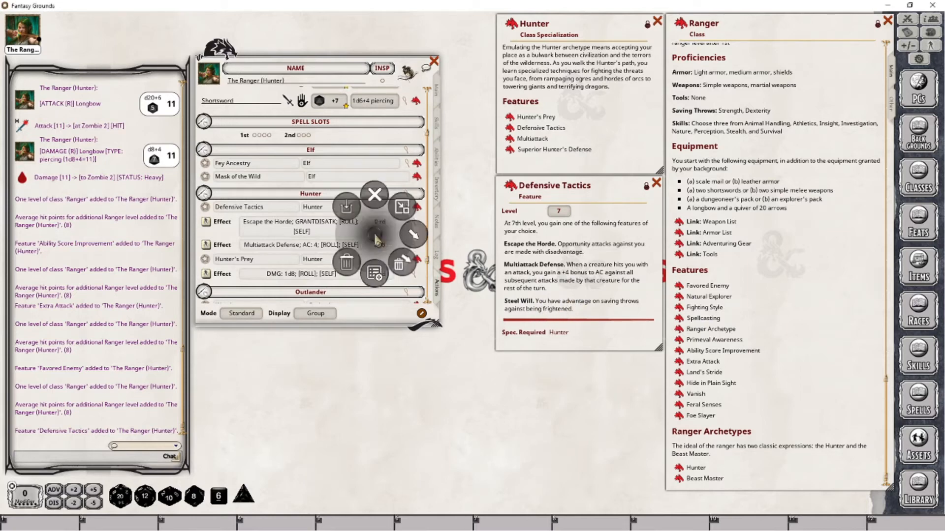
pyautogui.click(418, 272)
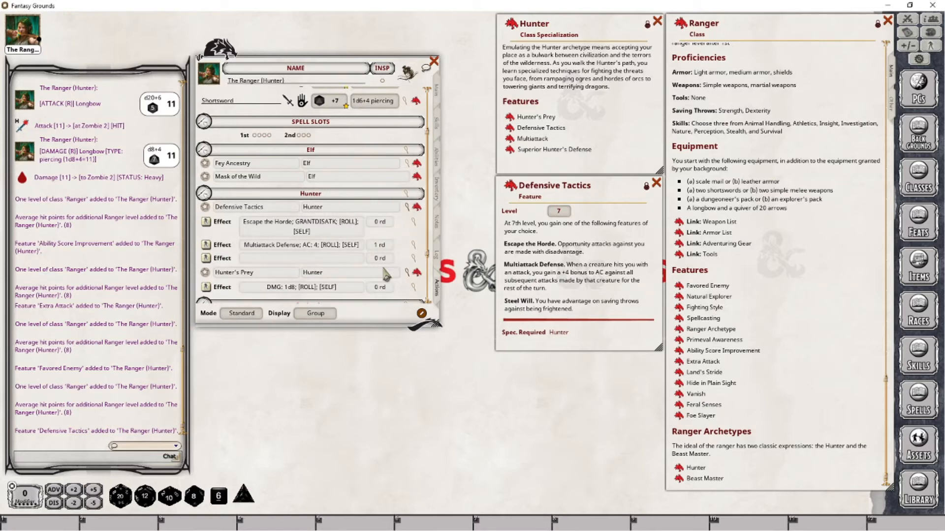
pyautogui.click(413, 259)
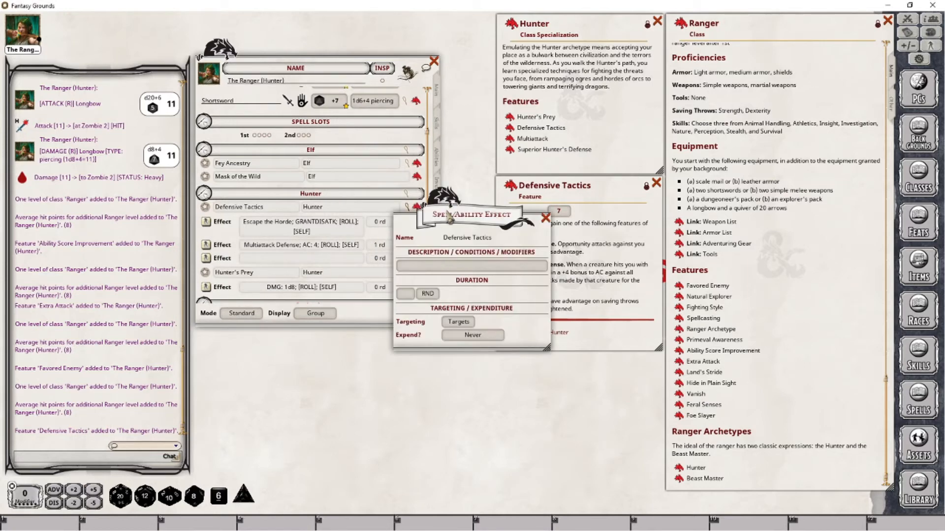
pyautogui.moveTo(449, 215); pyautogui.dragTo(407, 328)
pyautogui.moveTo(371, 347); pyautogui.dragTo(350, 354)
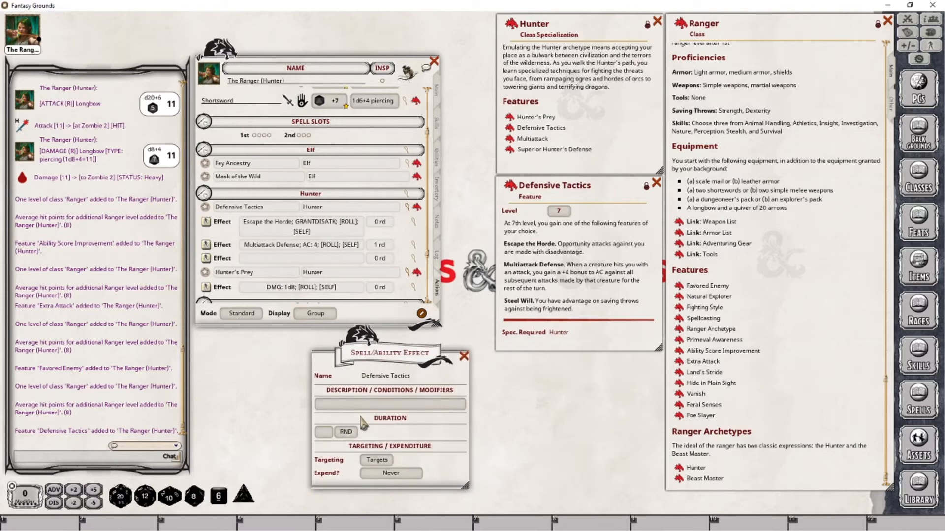
pyautogui.click(357, 404)
pyautogui.write('SD')
pyautogui.press('BackSpace')
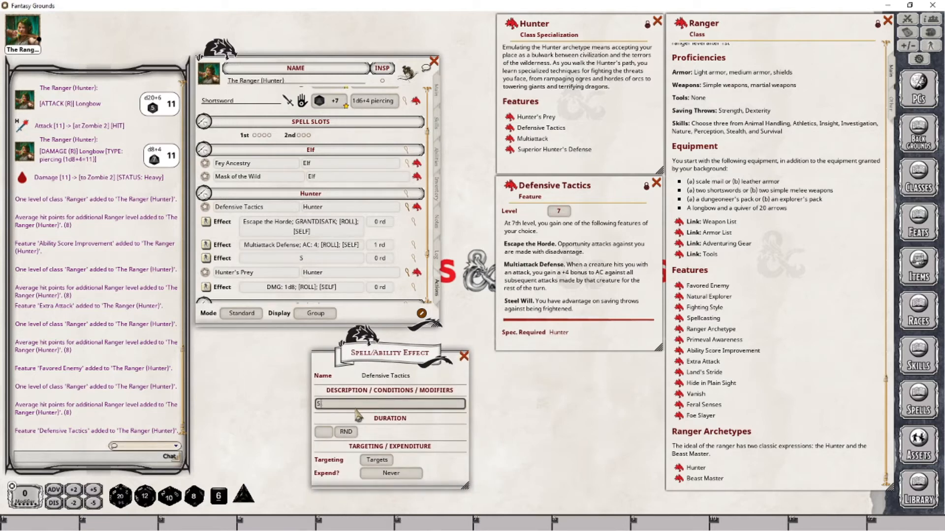
pyautogui.write('teel Will;')
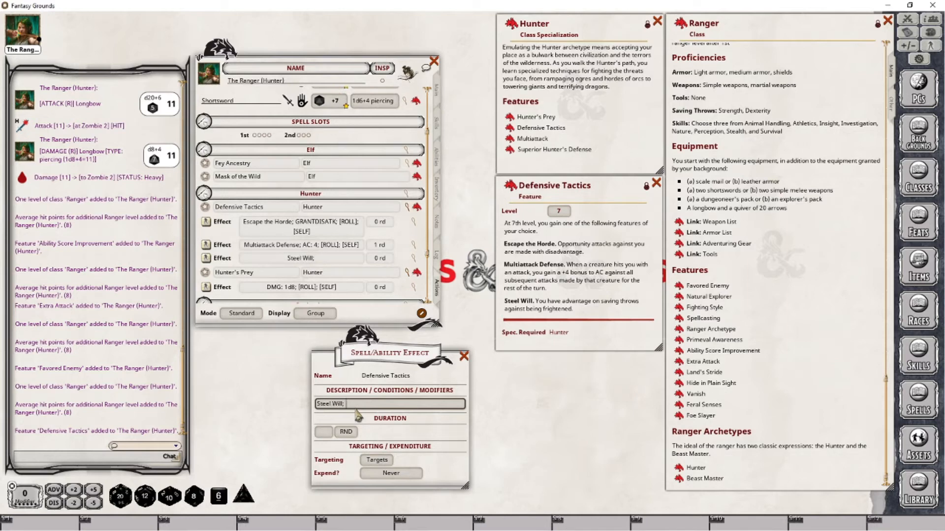
pyautogui.write(' ADVADVSAV')
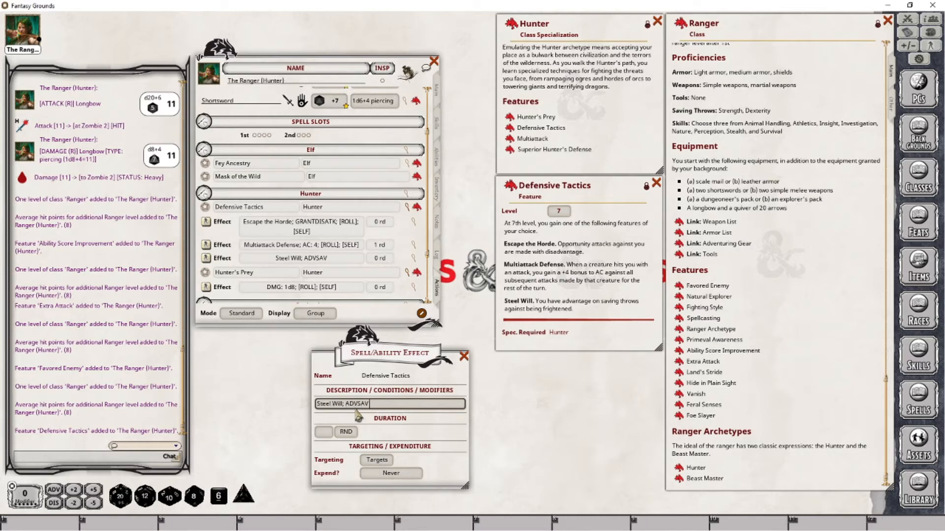
# Set the Steel Will effect's targeting to Self and its expenditure to On next roll, and close the effect editor
pyautogui.click(372, 460)
pyautogui.click(379, 473)
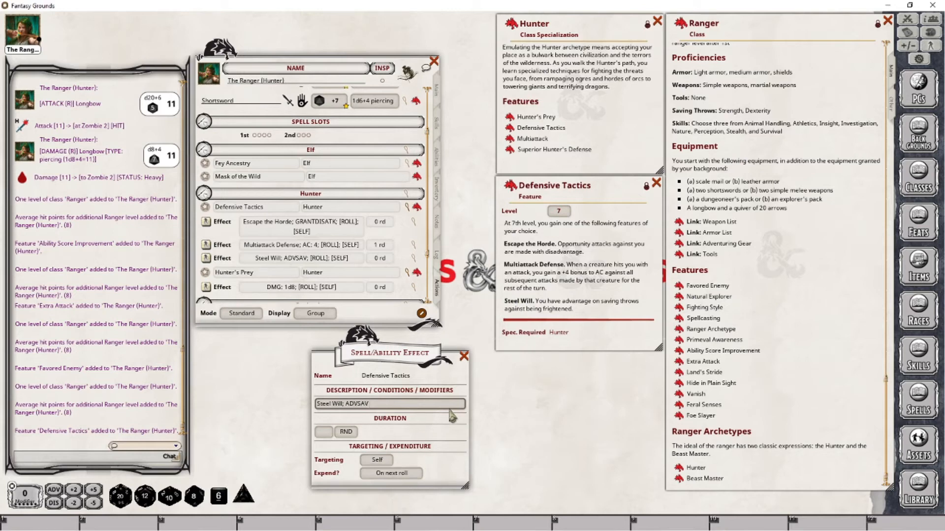
pyautogui.click(464, 357)
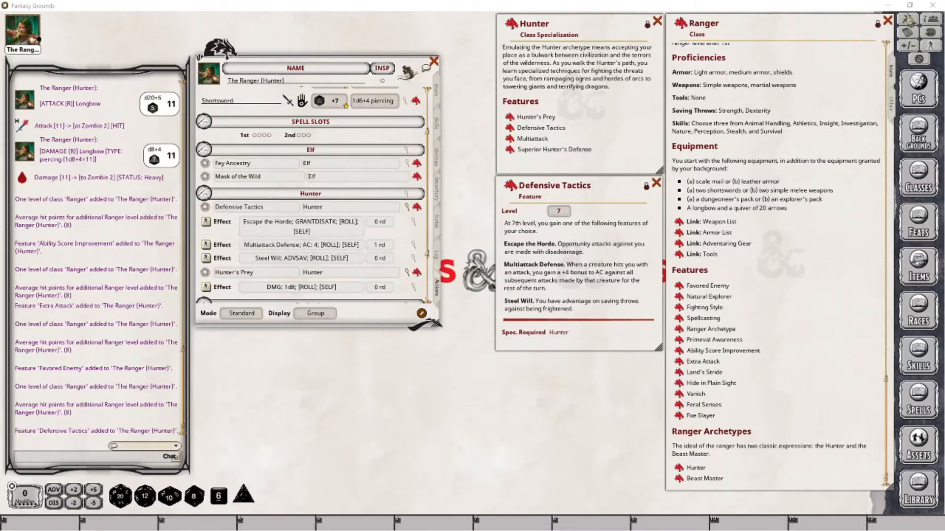
# In the combat tracker, repeatedly apply Escape the Horde to the ranger and roll Zombie 1's attack against the ranger each time
pyautogui.click(908, 20)
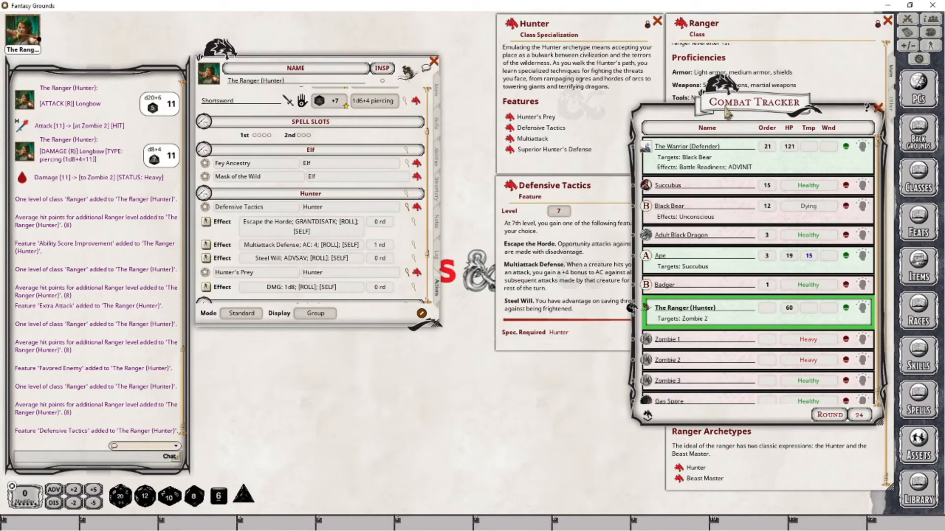
pyautogui.click(526, 255)
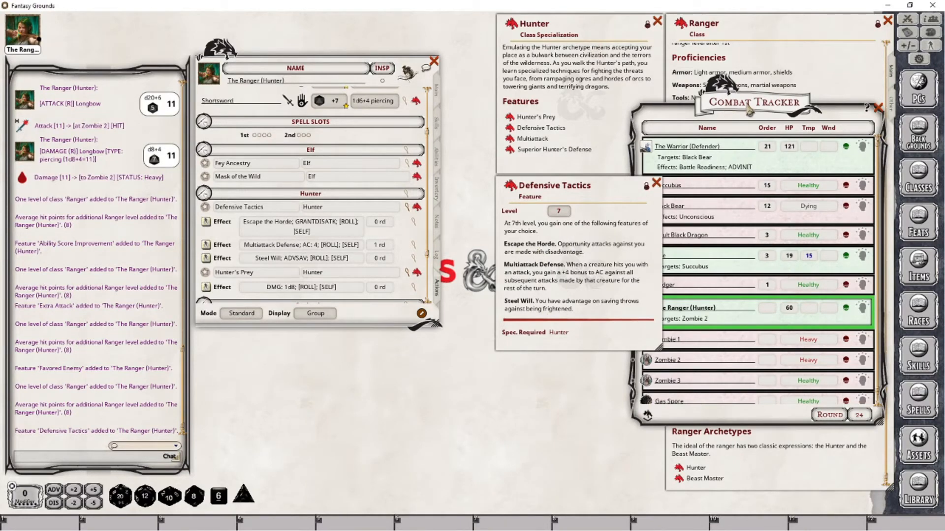
pyautogui.click(748, 109)
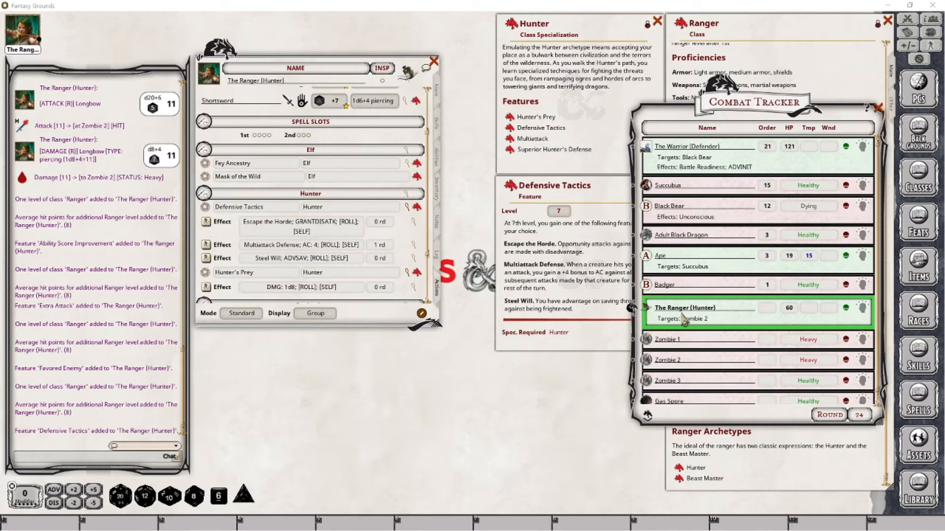
pyautogui.click(206, 222)
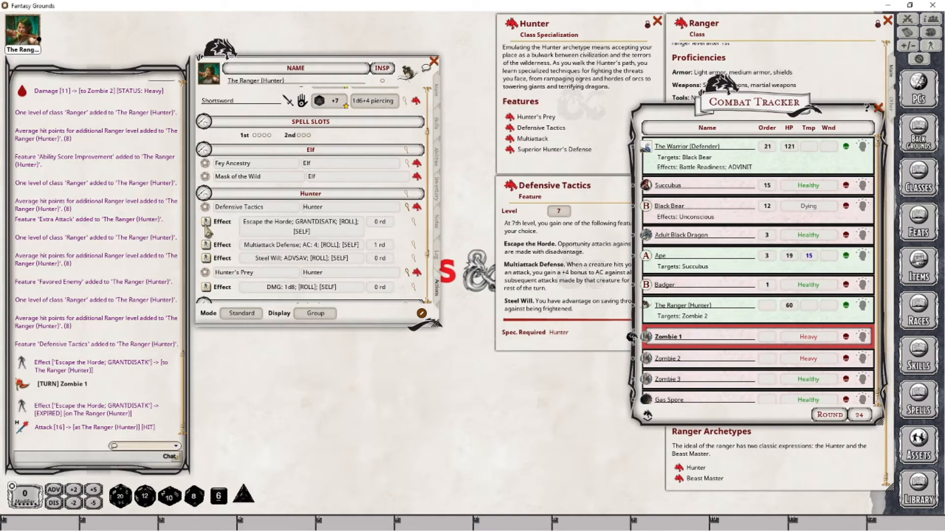
pyautogui.moveTo(206, 223); pyautogui.dragTo(725, 310)
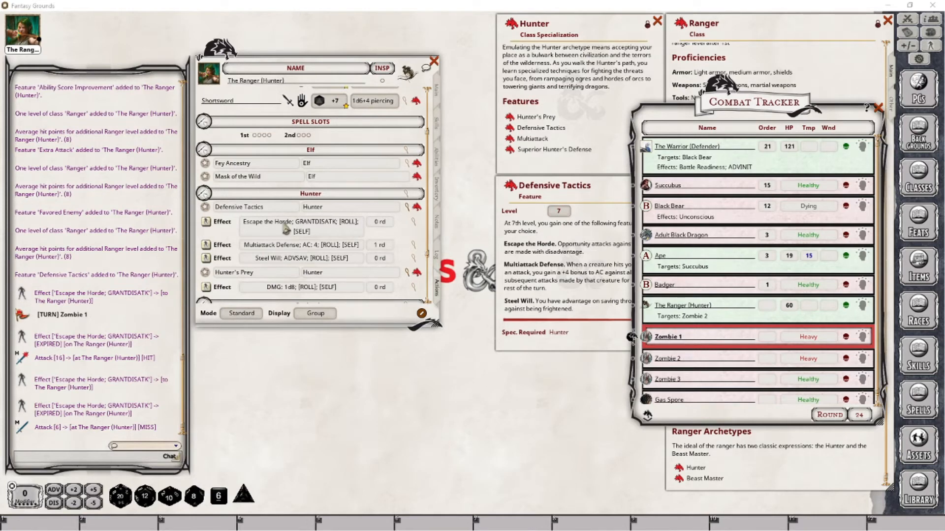
pyautogui.click(207, 223)
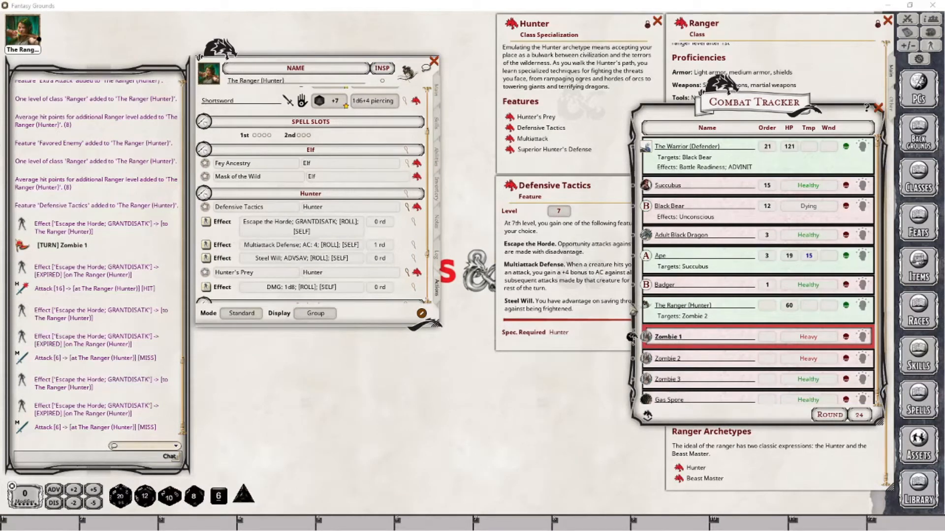
# On the Adult Black Dragon's turn, attack the ranger, applying the Multiattack Defense effect to the ranger before each follow-up attack
pyautogui.click(557, 305)
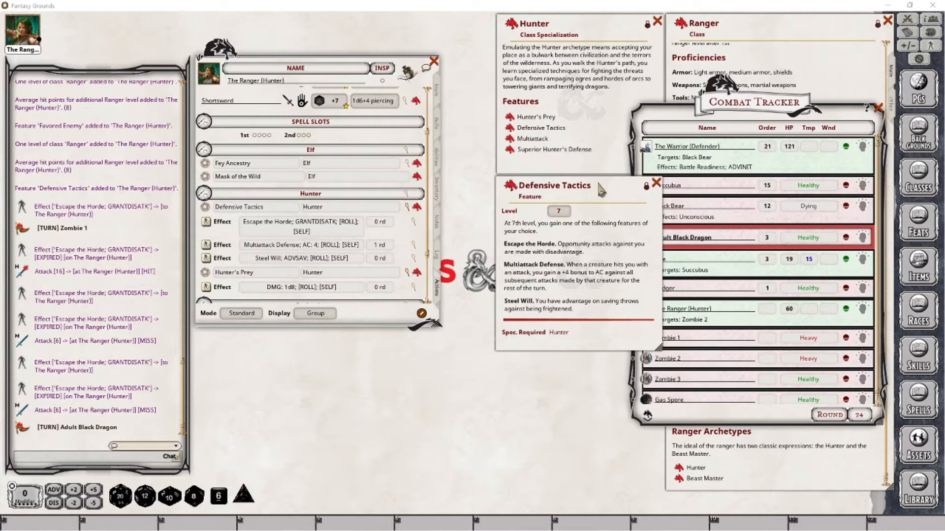
pyautogui.click(714, 117)
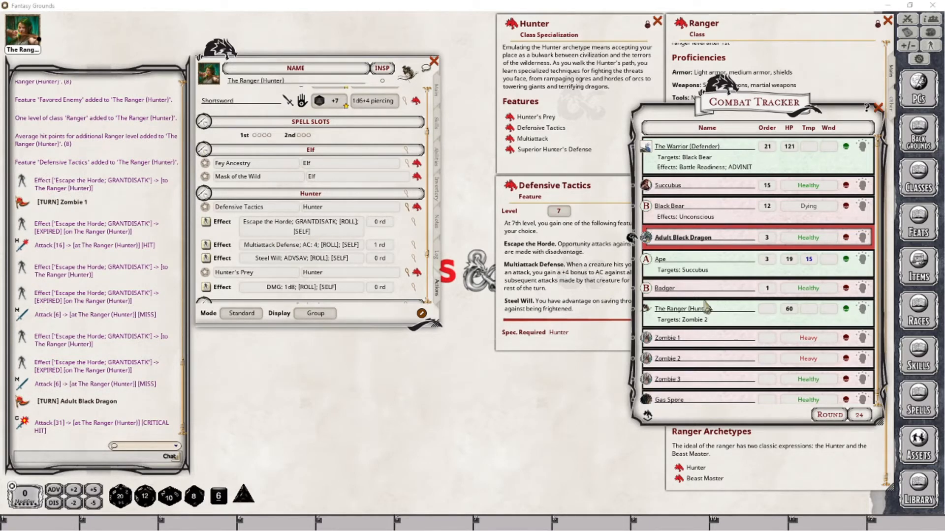
pyautogui.click(207, 244)
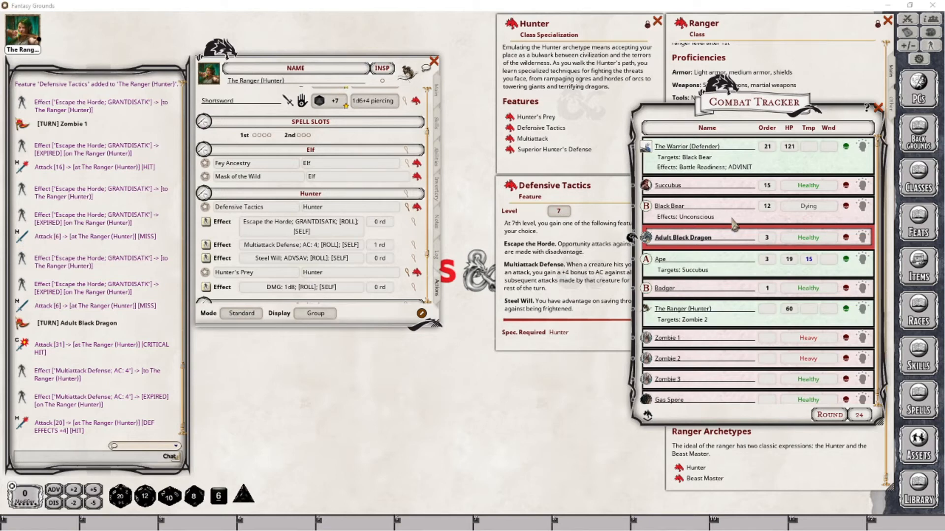
pyautogui.click(206, 245)
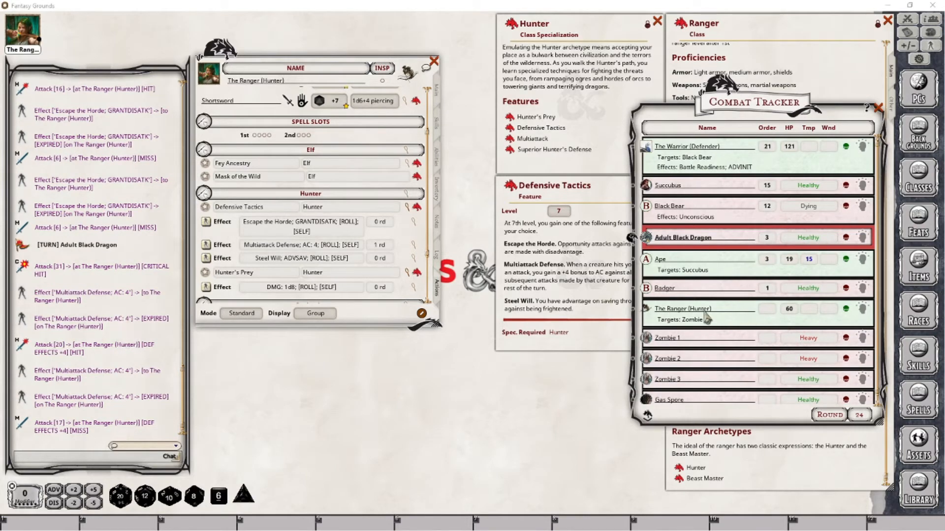
# Apply Multiattack Defense using the Adult Black Dragon's combat tracker entry, and roll another dragon attack against the ranger
pyautogui.click(563, 275)
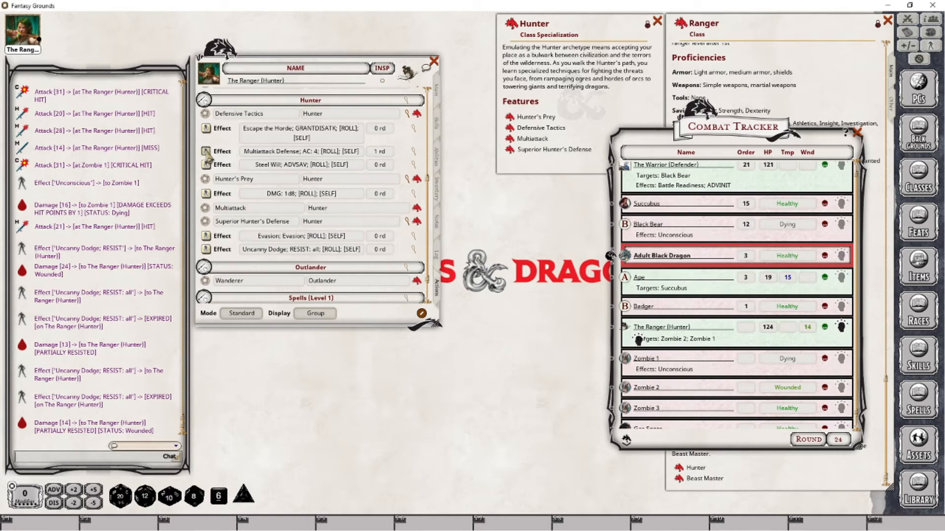
pyautogui.moveTo(208, 156); pyautogui.dragTo(625, 254)
pyautogui.moveTo(625, 255); pyautogui.dragTo(626, 256)
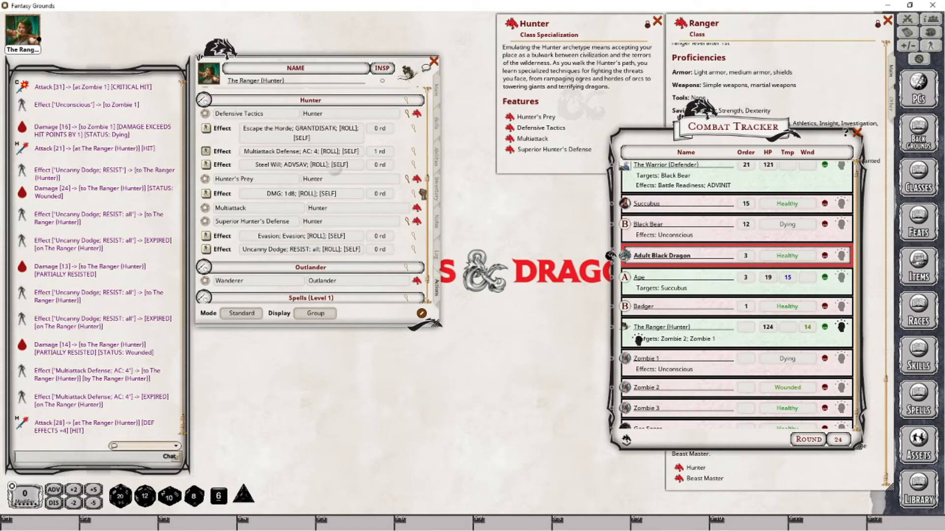
pyautogui.moveTo(640, 228); pyautogui.dragTo(625, 257)
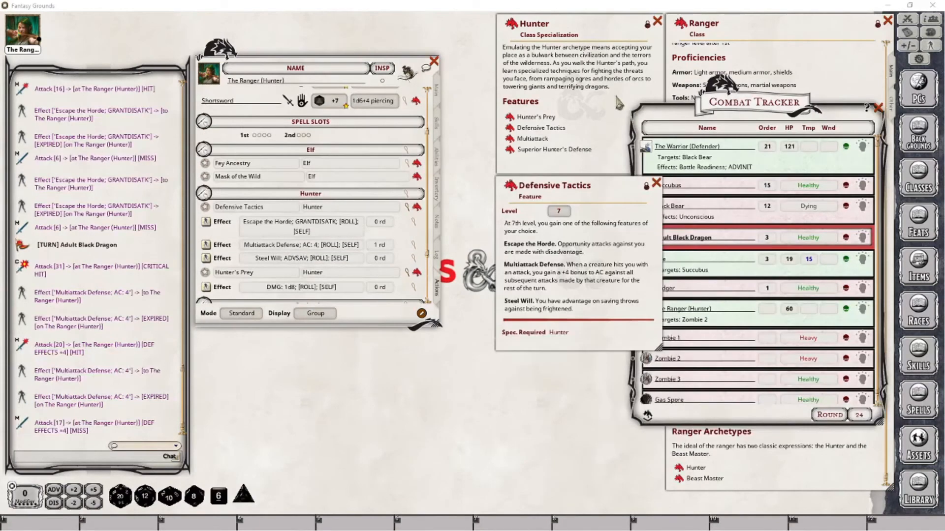
# Apply the Steel Will effect to the ranger and roll the ranger's Wisdom save against the Adult Black Dragon
pyautogui.click(703, 424)
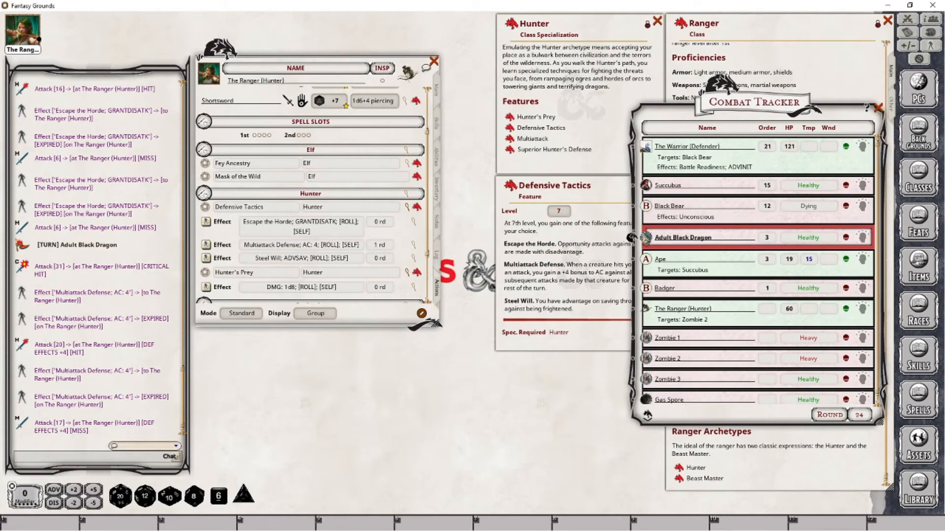
pyautogui.click(612, 310)
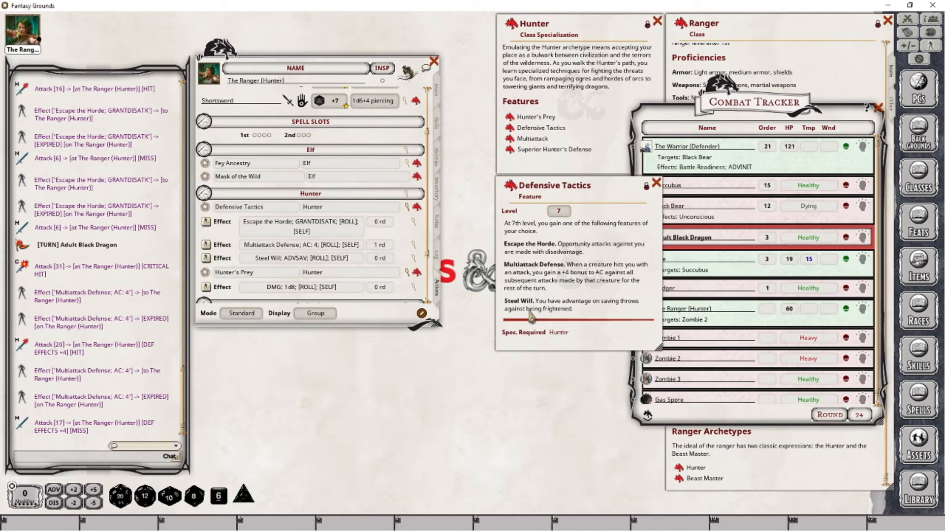
pyautogui.click(207, 260)
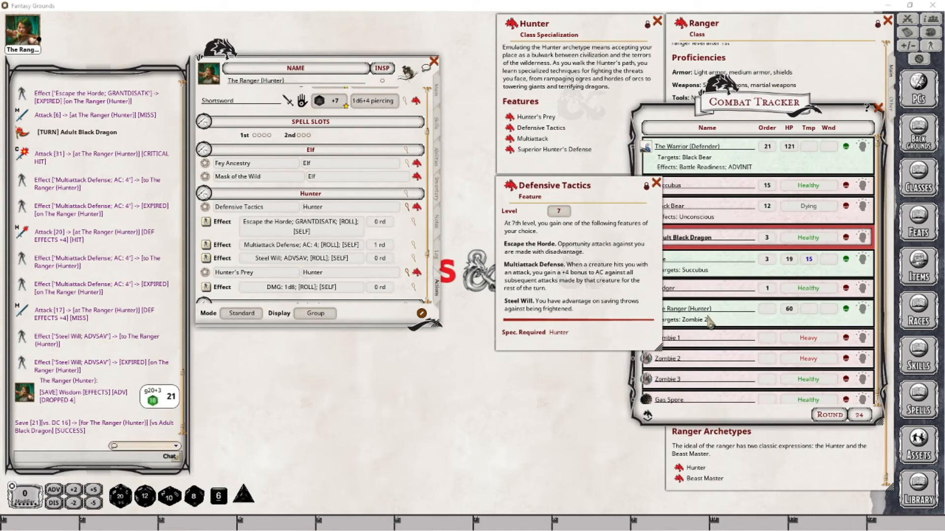
pyautogui.click(770, 322)
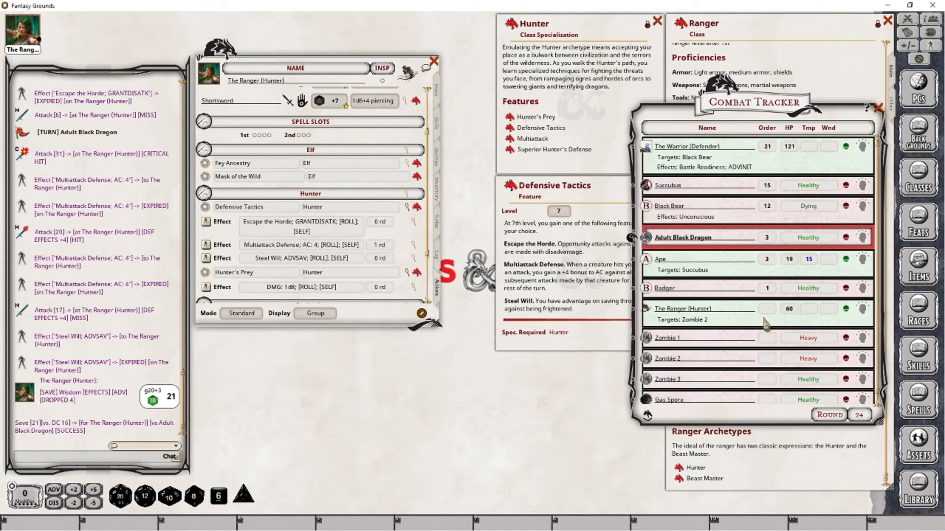
pyautogui.click(553, 290)
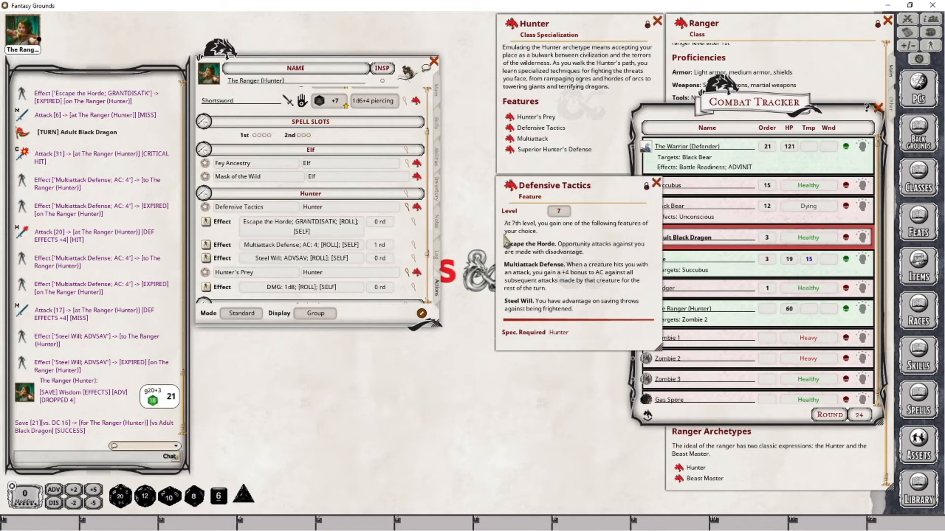
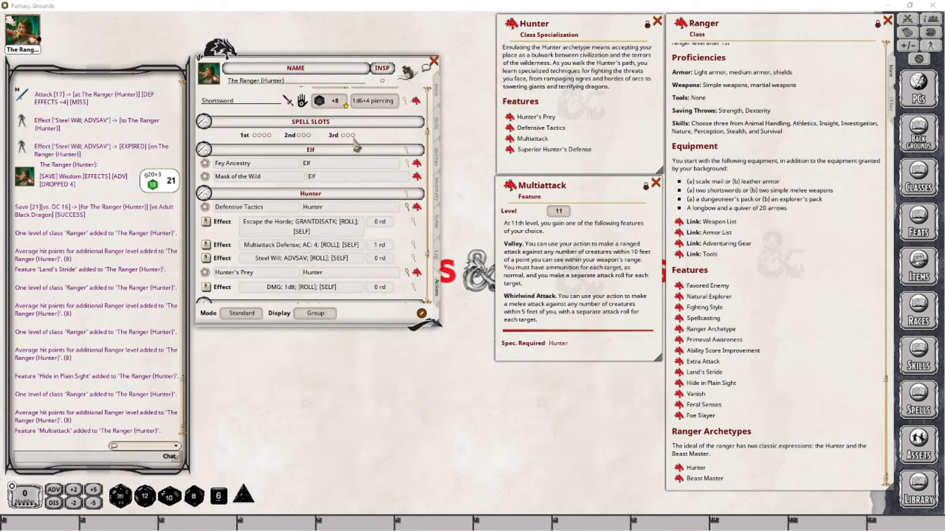
# Add the Multiattack feature to the ranger's powers and assign it to the Hunter group
pyautogui.scroll(3, 354, 145)
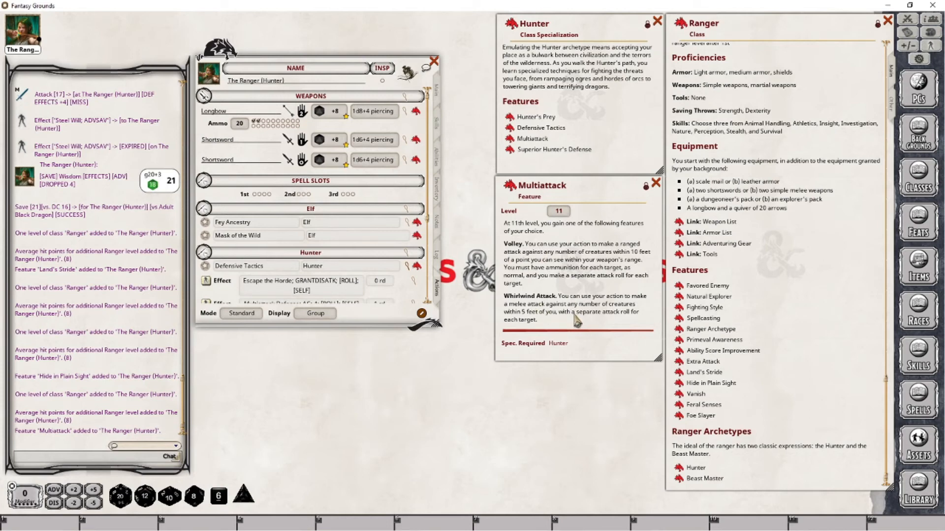
pyautogui.scroll(-5, 403, 281)
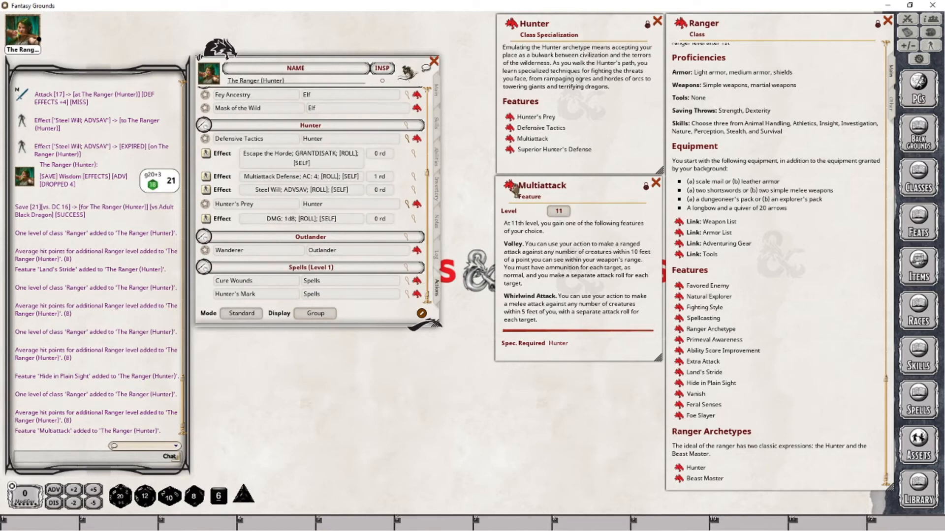
pyautogui.moveTo(511, 189); pyautogui.dragTo(364, 203)
pyautogui.scroll(2, 338, 123)
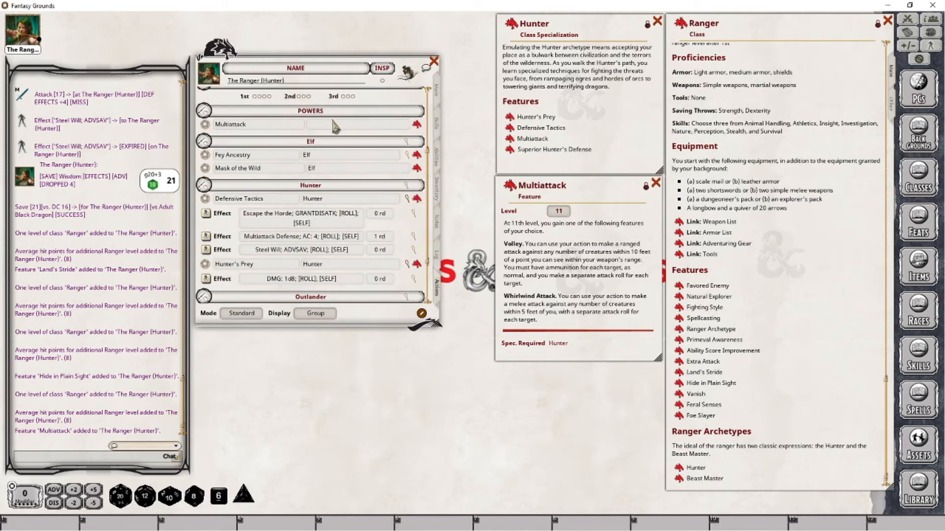
pyautogui.click(322, 125)
pyautogui.write('Hu')
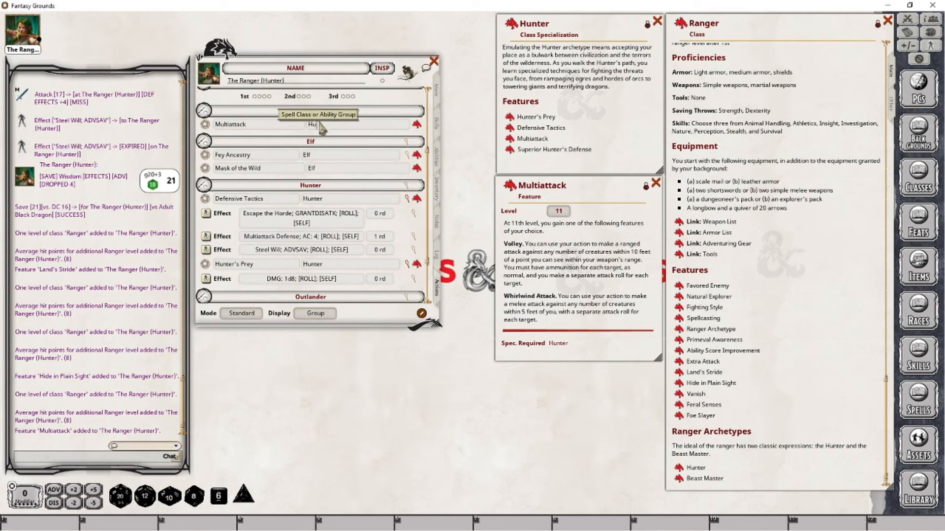
pyautogui.write('nter')
pyautogui.press('Return')
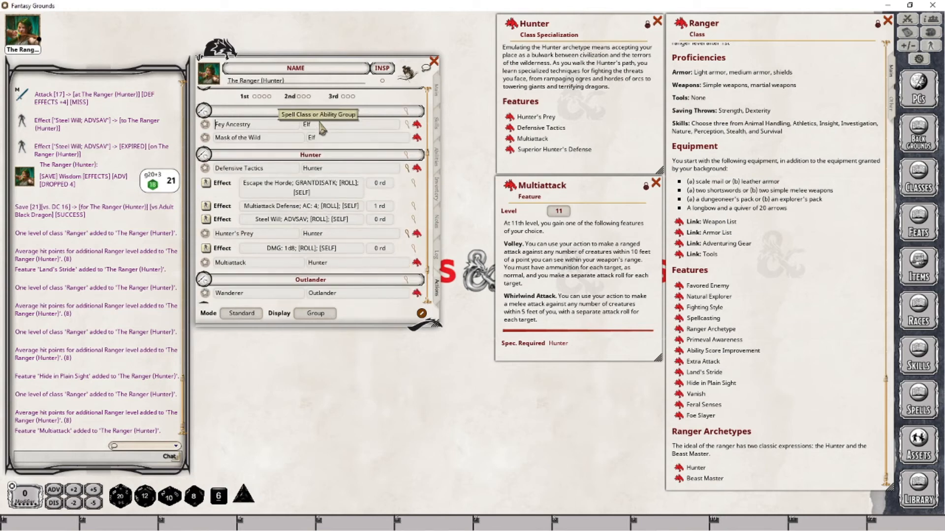
pyautogui.click(206, 262)
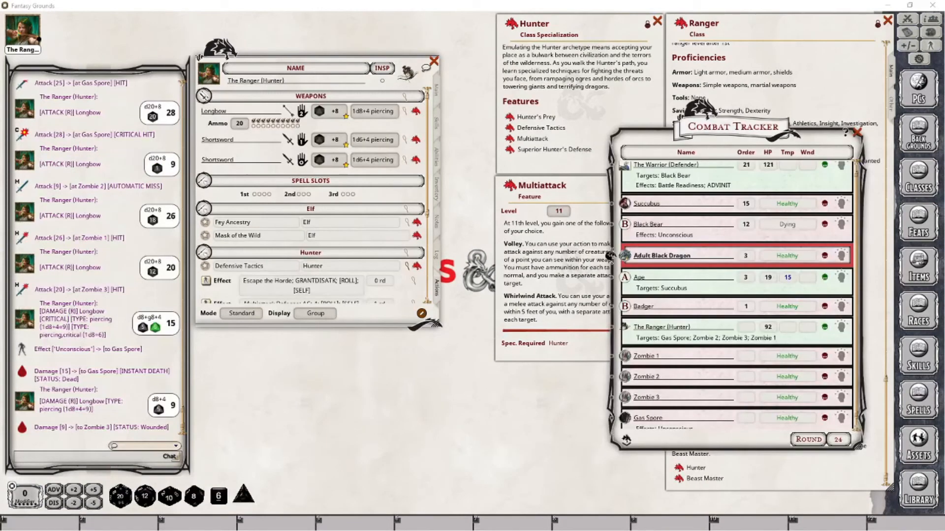
# Reset the Longbow's ammunition marks and roll its attack against Gas Spore and Zombies 1, 2 and 3
pyautogui.click(256, 123)
pyautogui.scroll(-4, 256, 126)
pyautogui.scroll(-2, 258, 128)
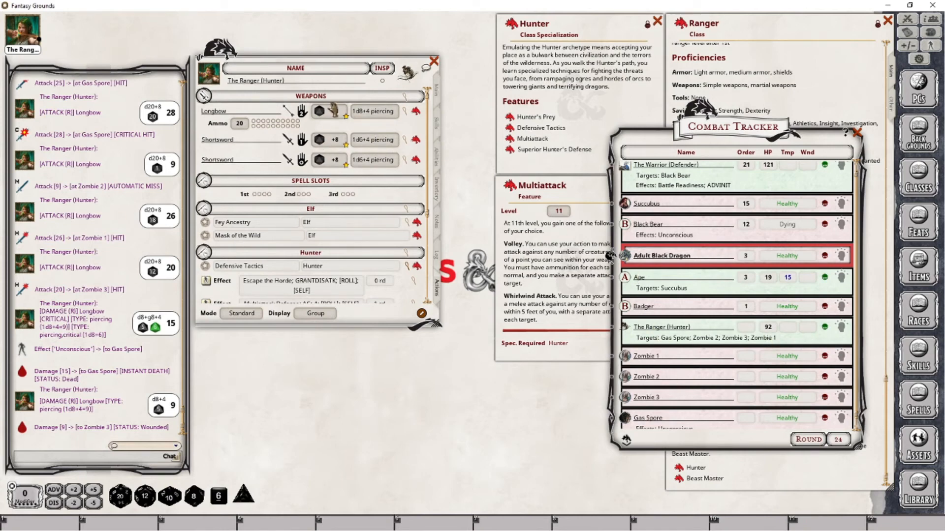
pyautogui.doubleClick(320, 113)
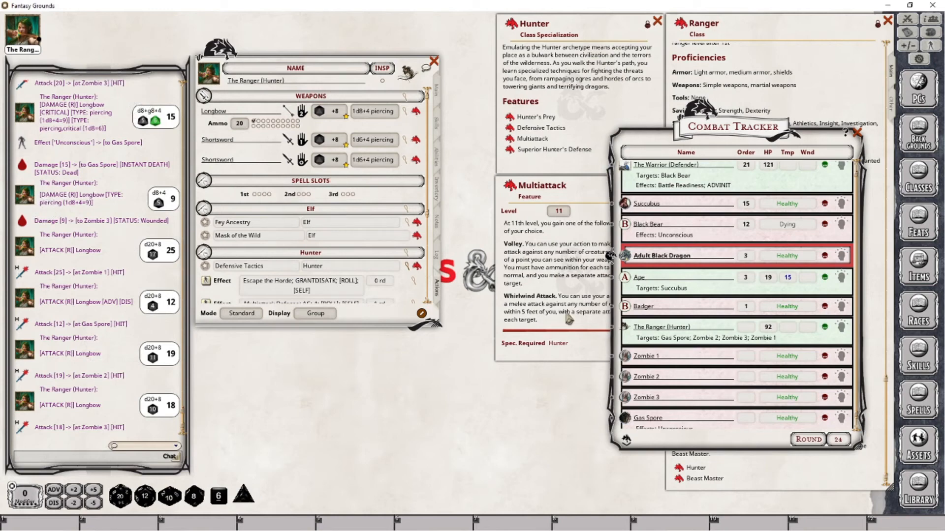
# Roll Longbow damage separately onto Zombie 1, Zombie 2, Zombie 3 and Gas Spore in the combat tracker
pyautogui.scroll(-1, 686, 358)
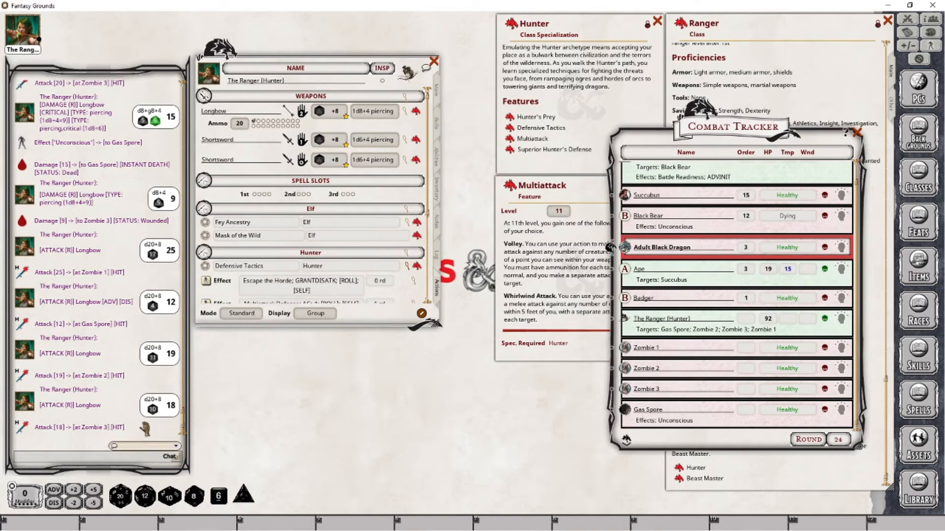
pyautogui.moveTo(371, 116); pyautogui.dragTo(632, 351)
pyautogui.moveTo(370, 112); pyautogui.dragTo(626, 386)
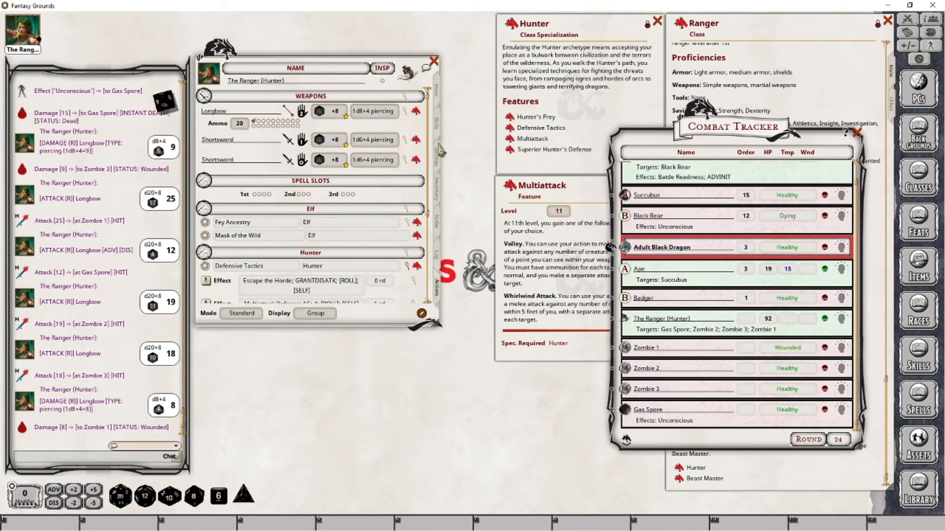
pyautogui.moveTo(378, 115); pyautogui.dragTo(630, 391)
pyautogui.moveTo(372, 111); pyautogui.dragTo(625, 414)
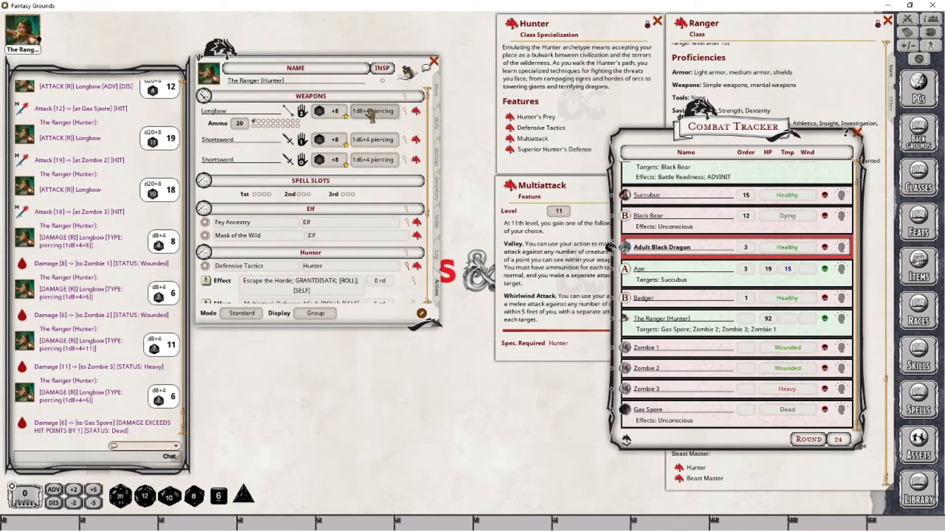
pyautogui.moveTo(370, 114); pyautogui.dragTo(315, 192)
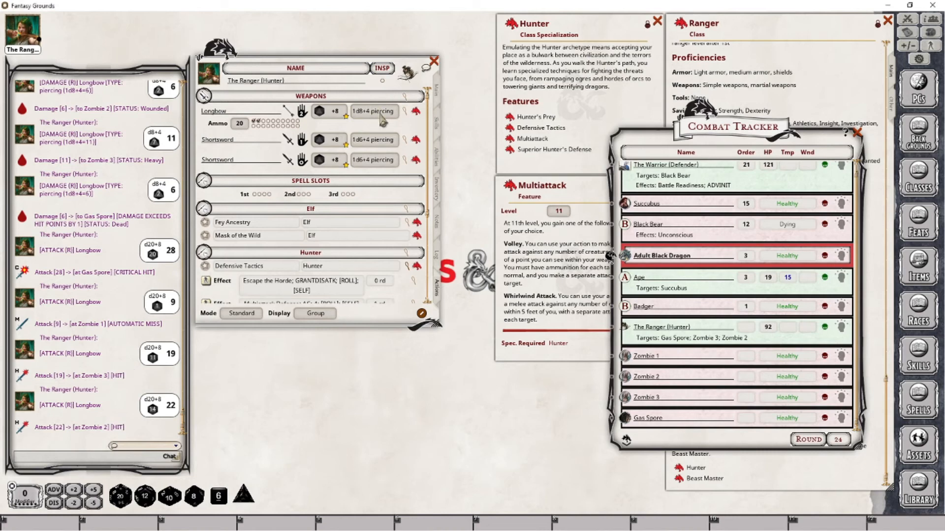
# Apply separate Longbow damage rolls to Zombie 2, Zombie 3 and the Gas Spore, using critical damage for the Gas Spore
pyautogui.moveTo(383, 120); pyautogui.dragTo(630, 378)
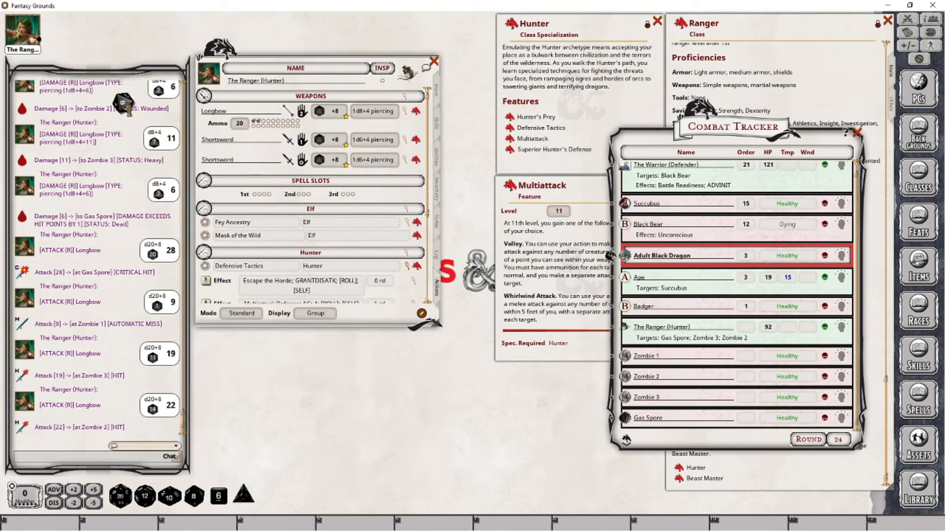
pyautogui.moveTo(382, 122); pyautogui.dragTo(118, 160)
pyautogui.moveTo(374, 112); pyautogui.dragTo(624, 419)
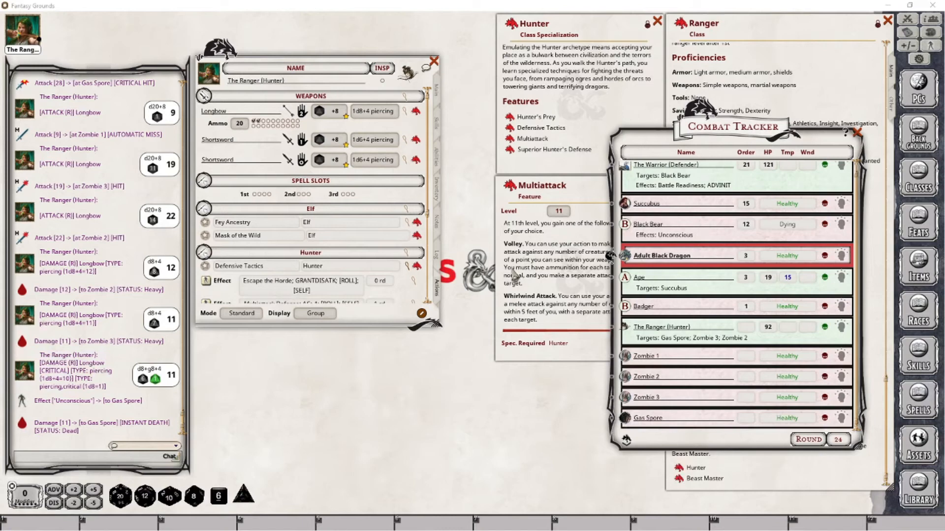
# Review the Multiattack text, remove Gas Spore from the ranger's targets and add Zombie 1
pyautogui.click(516, 309)
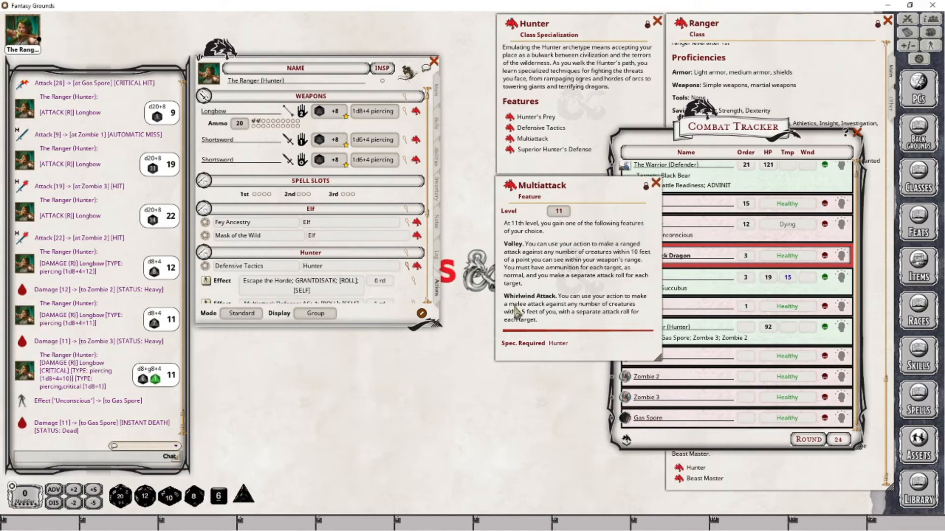
pyautogui.click(712, 340)
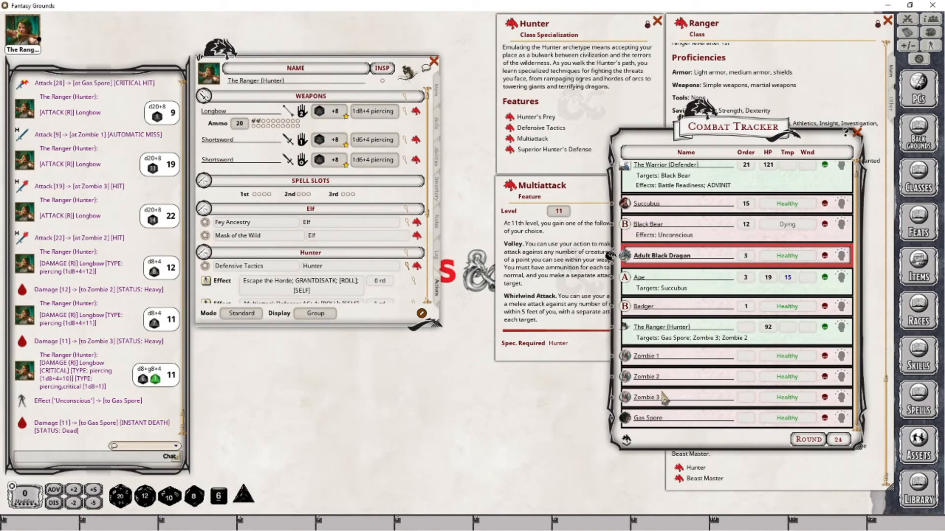
pyautogui.press('ctrl')
pyautogui.keyDown('ctrl'); pyautogui.click(625, 418); pyautogui.keyUp('ctrl')
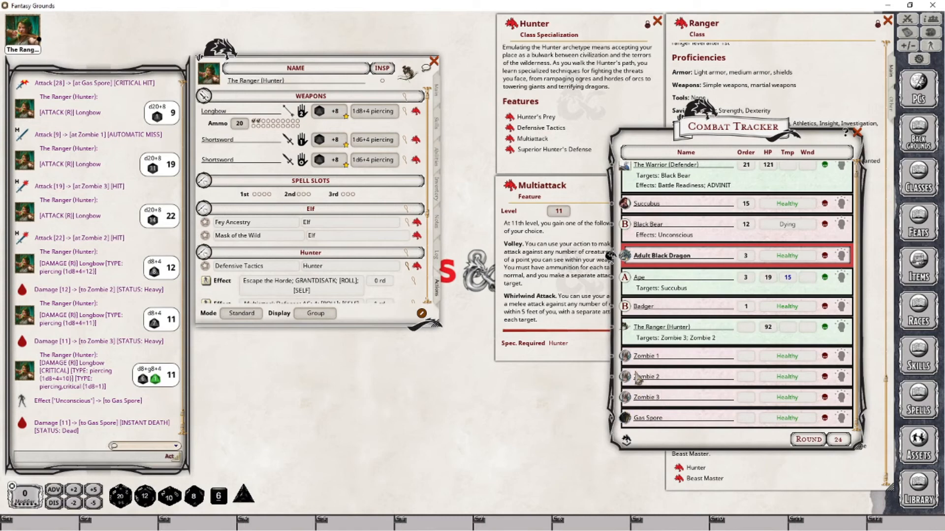
pyautogui.keyDown('ctrl'); pyautogui.click(625, 356); pyautogui.keyUp('ctrl')
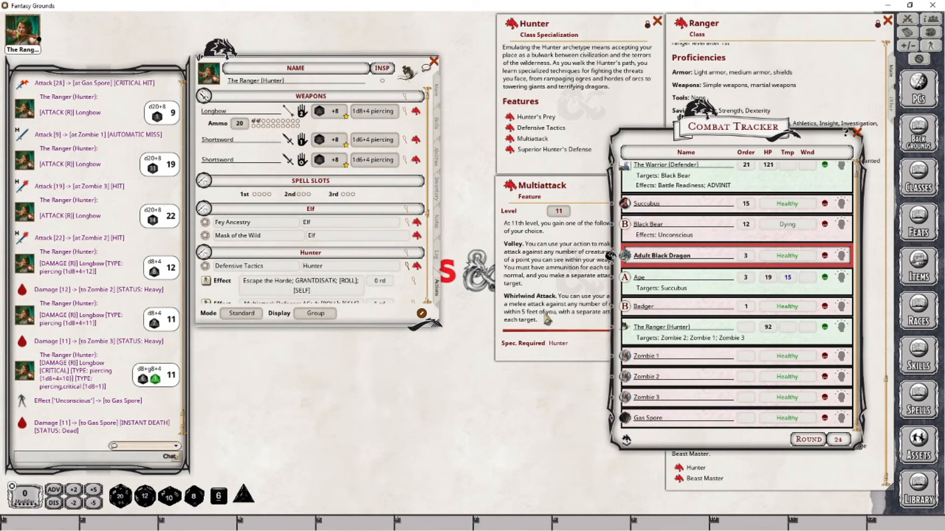
# Roll a Shortsword attack against the three targeted zombies and apply Shortsword damage to Zombie 2 and Zombie 1
pyautogui.doubleClick(326, 143)
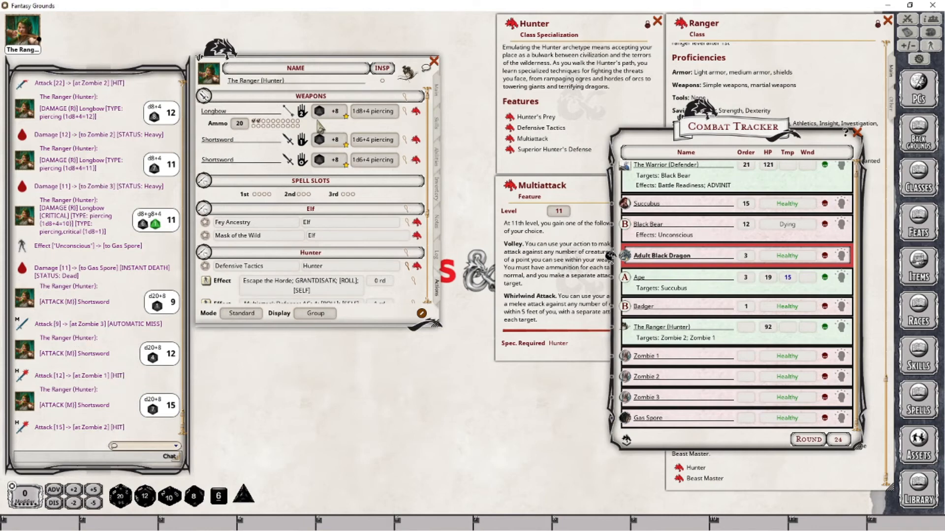
pyautogui.moveTo(383, 143); pyautogui.dragTo(625, 377)
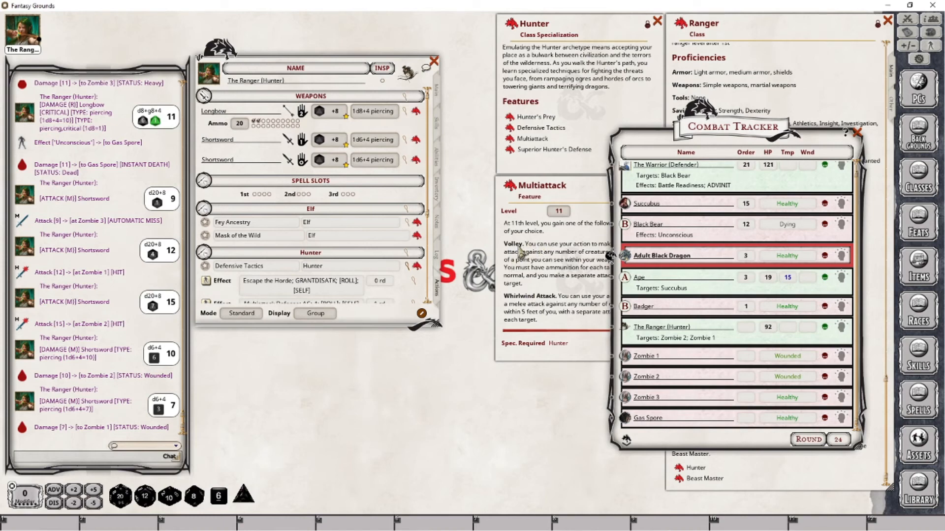
# Adjust the Longbow's used-ammunition marks and close the combat tracker
pyautogui.click(258, 121)
pyautogui.click(268, 122)
pyautogui.click(288, 121)
pyautogui.click(857, 132)
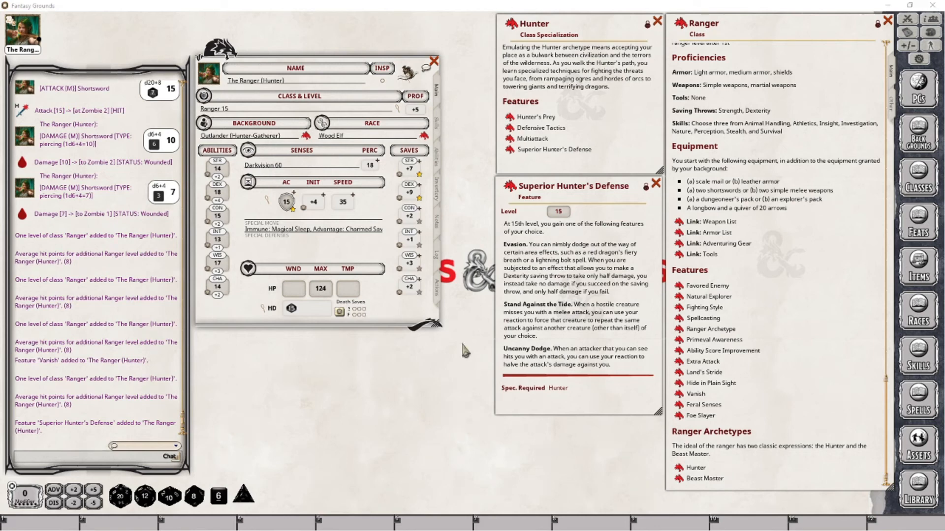
# Add the Superior Hunter's Defense feature to the ranger's powers and assign it to the Hunter group
pyautogui.click(436, 289)
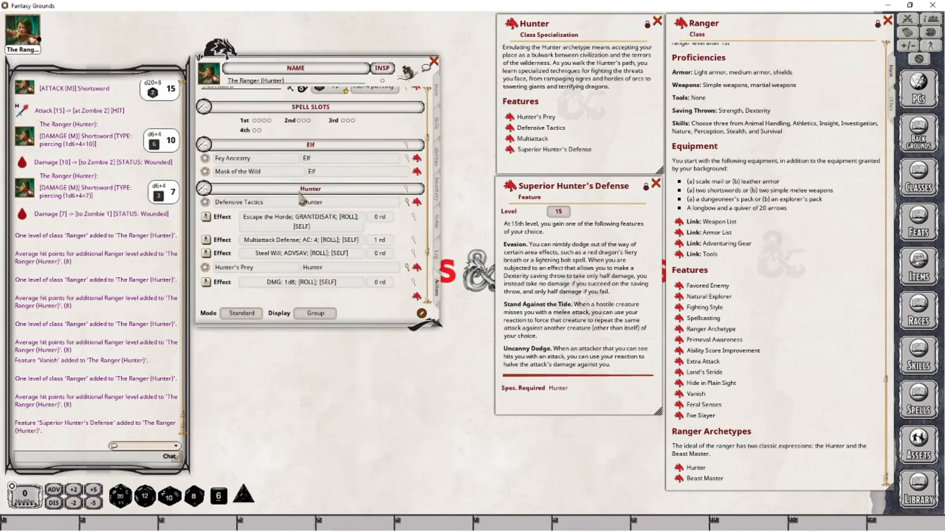
pyautogui.moveTo(511, 187); pyautogui.dragTo(330, 202)
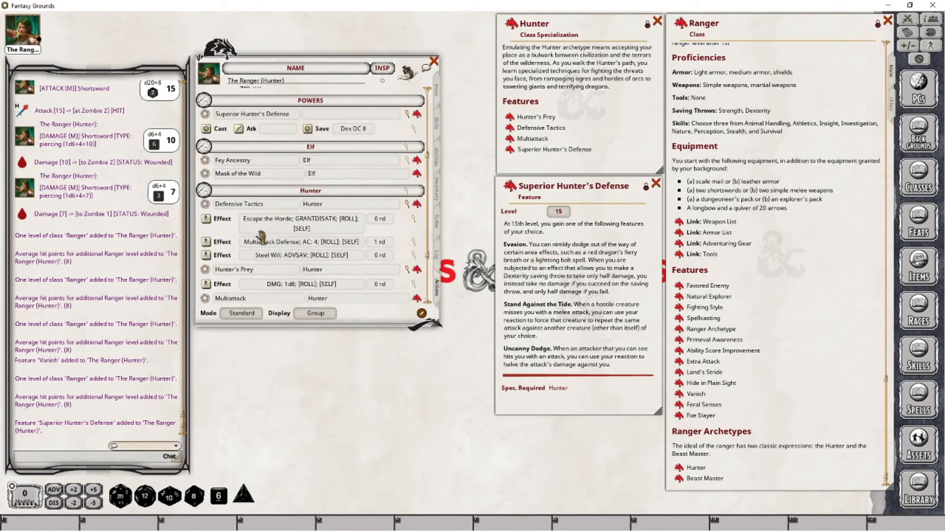
pyautogui.scroll(3, 292, 218)
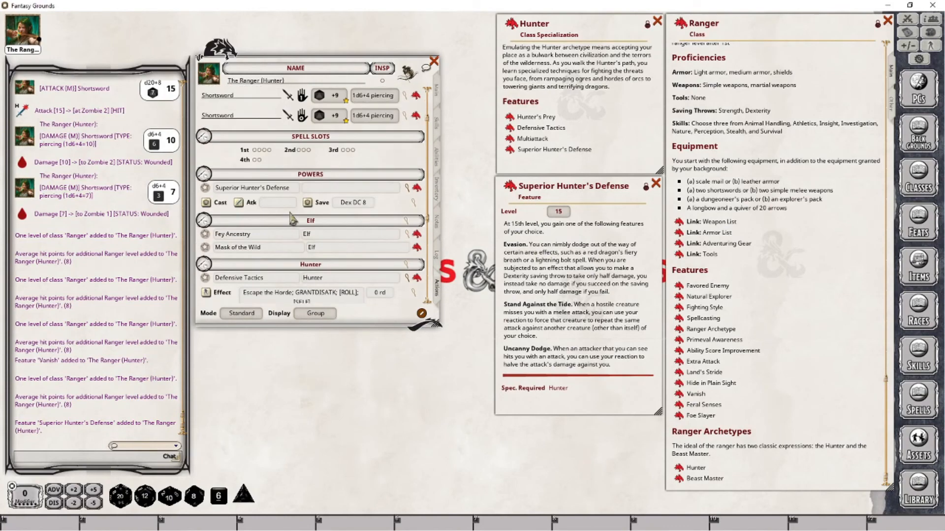
pyautogui.click(315, 188)
pyautogui.write('Hunter')
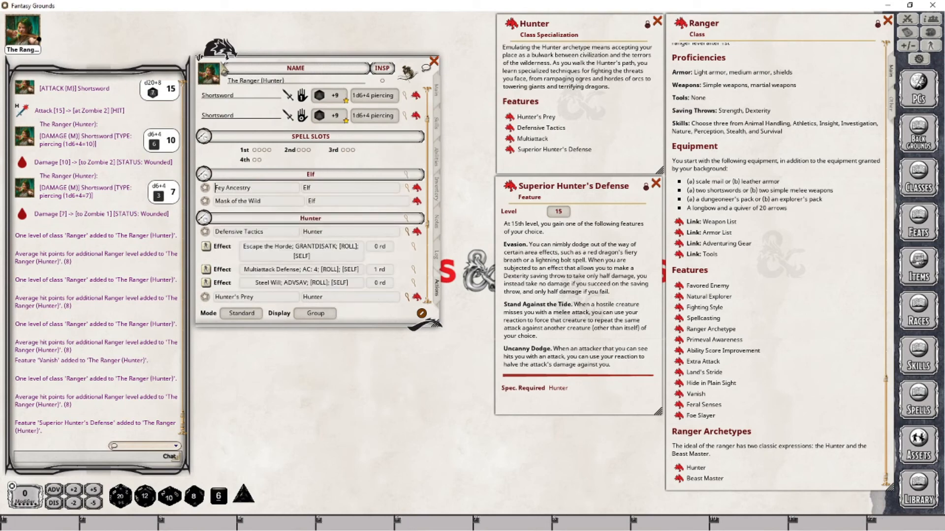
# Delete the cast and Dexterity save action from the Superior Hunter's Defense power
pyautogui.scroll(-2, 330, 199)
pyautogui.scroll(-2, 331, 199)
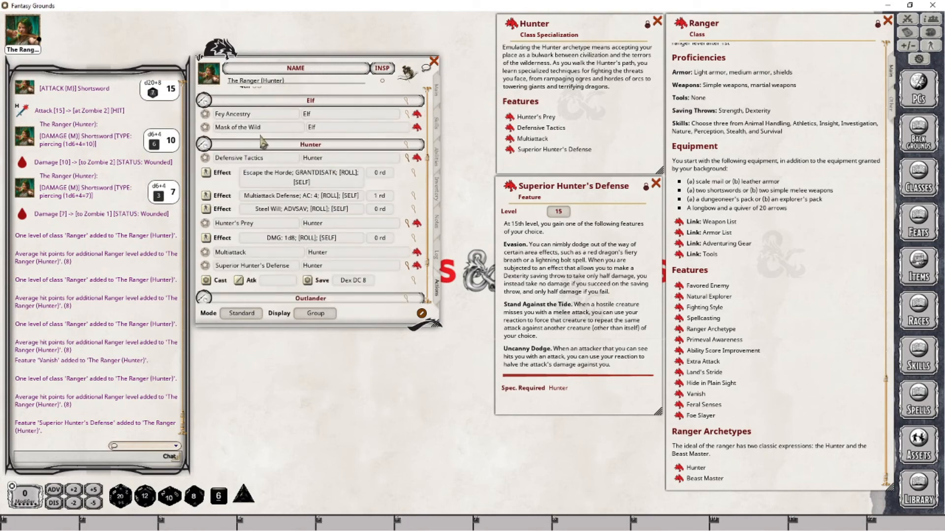
pyautogui.scroll(-2, 364, 273)
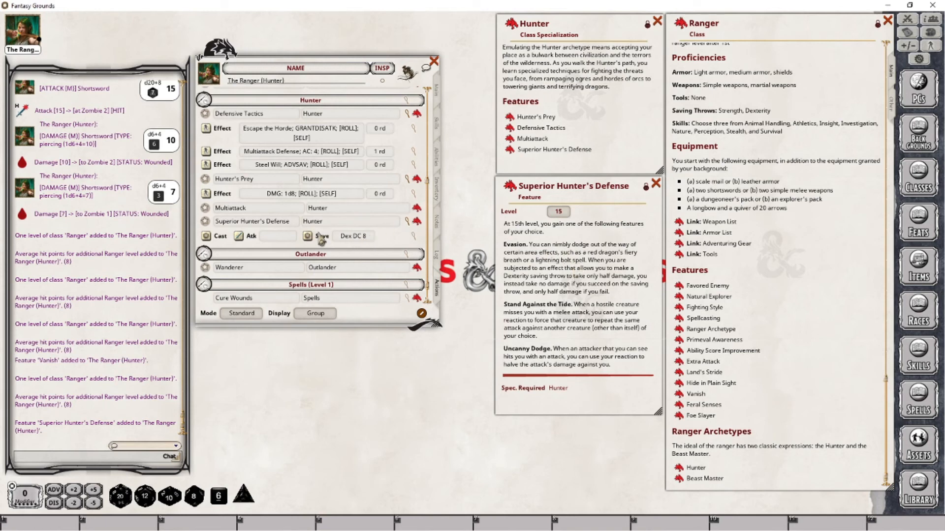
pyautogui.rightClick(354, 237)
pyautogui.click(403, 239)
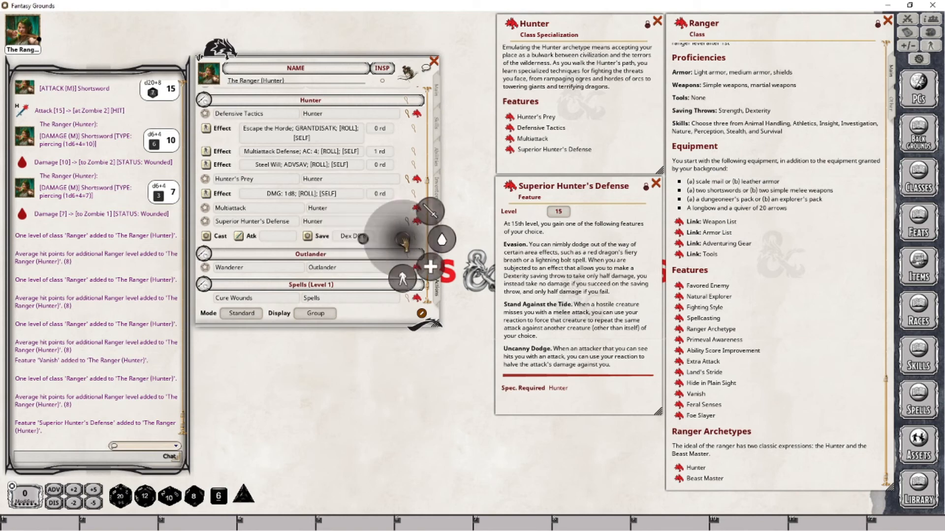
pyautogui.rightClick(367, 233)
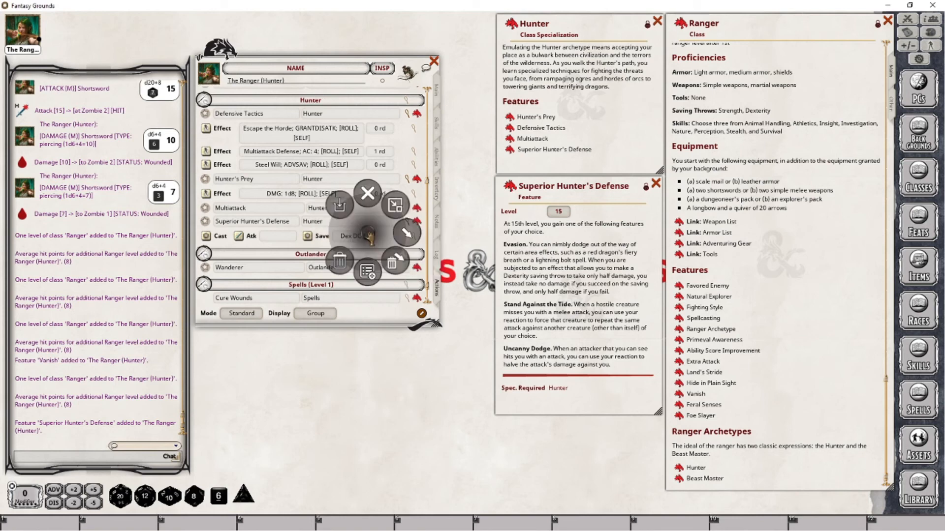
pyautogui.click(392, 258)
pyautogui.click(434, 259)
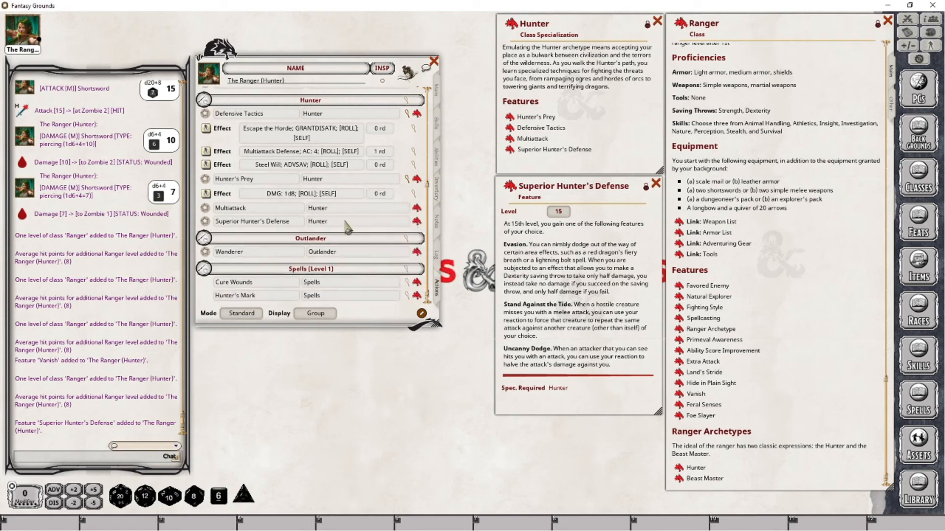
# Add an effect action to Superior Hunter's Defense and set its description to "Evasion; evasion"
pyautogui.rightClick(348, 227)
pyautogui.click(391, 231)
pyautogui.click(388, 265)
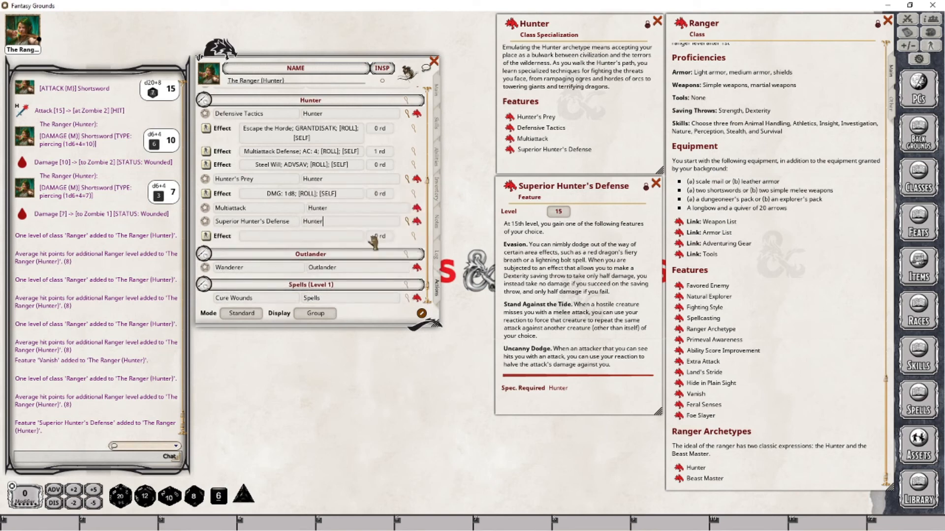
pyautogui.click(413, 236)
pyautogui.moveTo(441, 209); pyautogui.dragTo(374, 322)
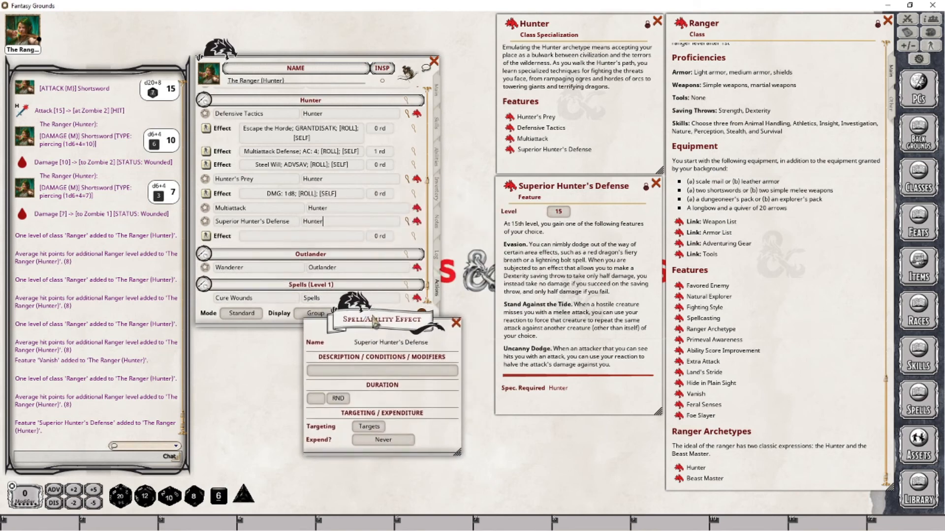
pyautogui.click(378, 371)
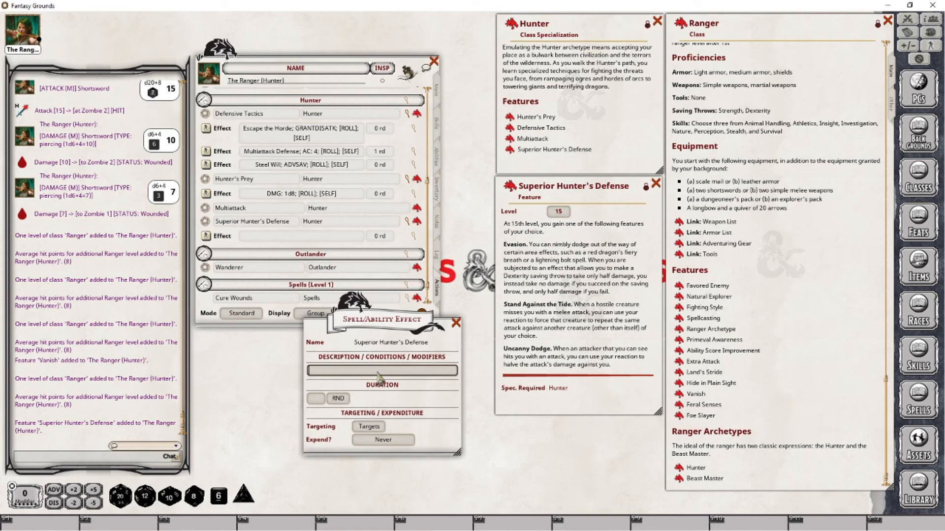
pyautogui.write('Evasion')
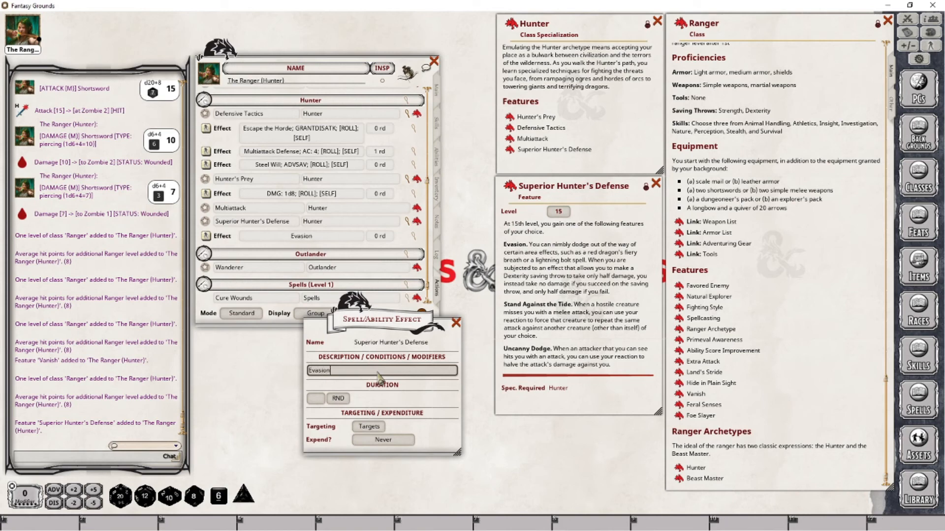
pyautogui.write('; evasion')
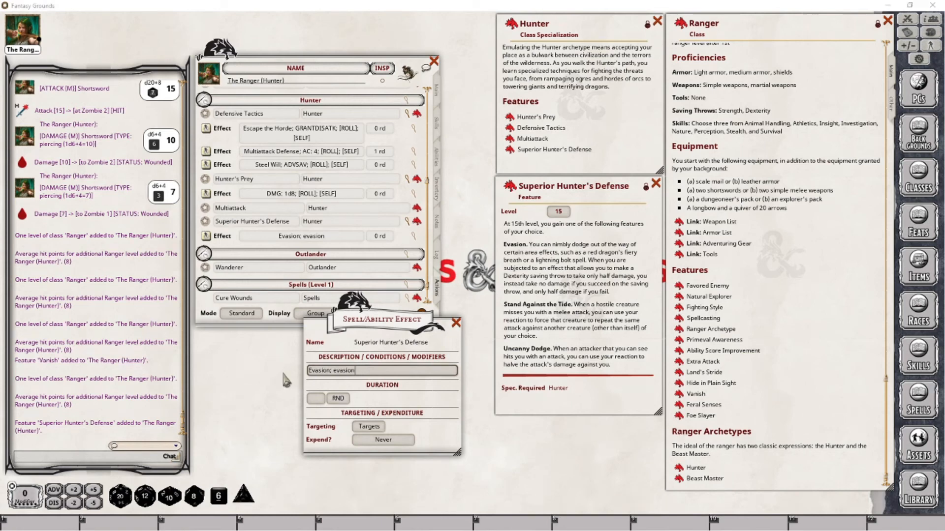
# Set the Superior Hunter's Defense effect's description to "Evasion; Evasion", targeting Self and expending on next roll
pyautogui.click(339, 372)
pyautogui.press('Delete')
pyautogui.write('E')
pyautogui.click(370, 427)
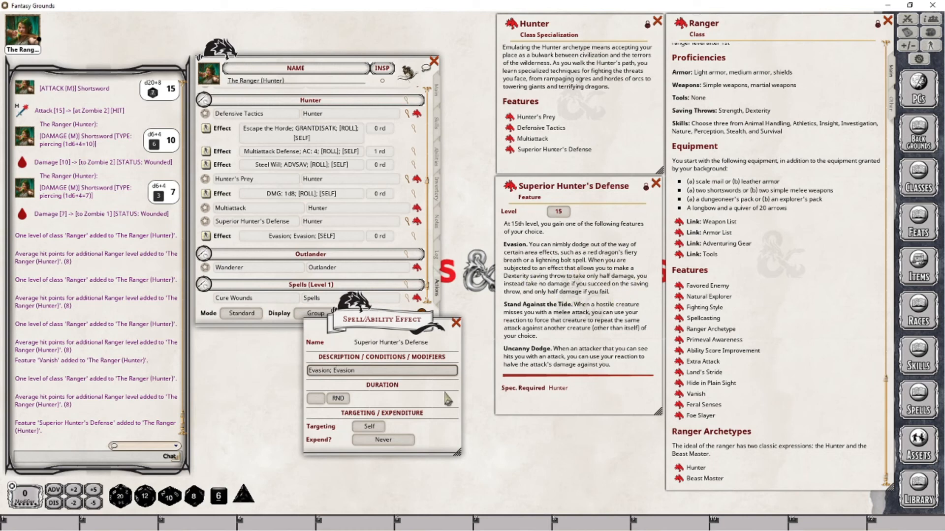
pyautogui.click(399, 443)
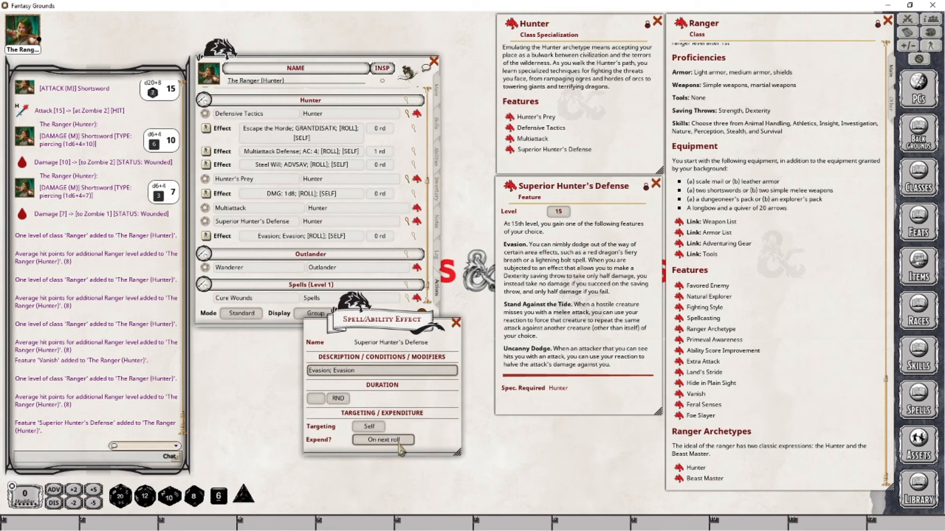
pyautogui.click(457, 324)
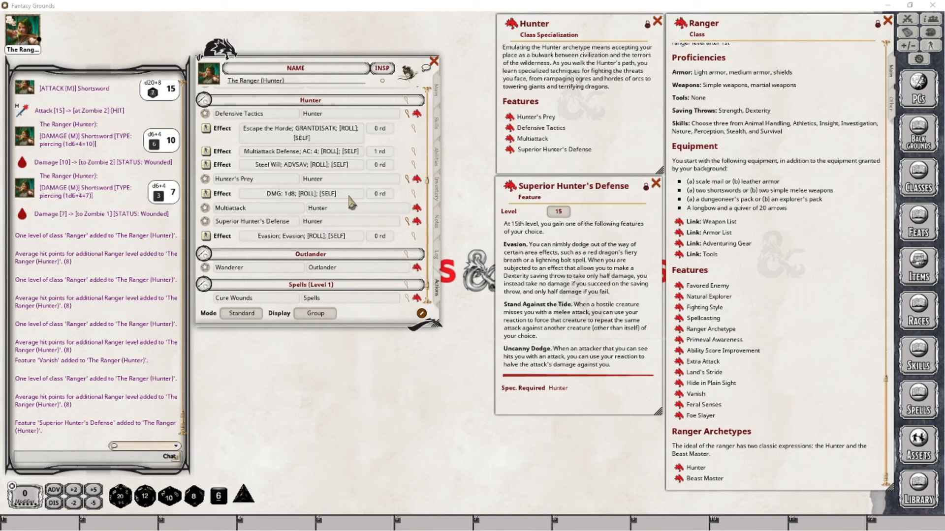
# Add a second effect action to Superior Hunter's Defense and open its details below the character sheet
pyautogui.rightClick(332, 223)
pyautogui.click(372, 224)
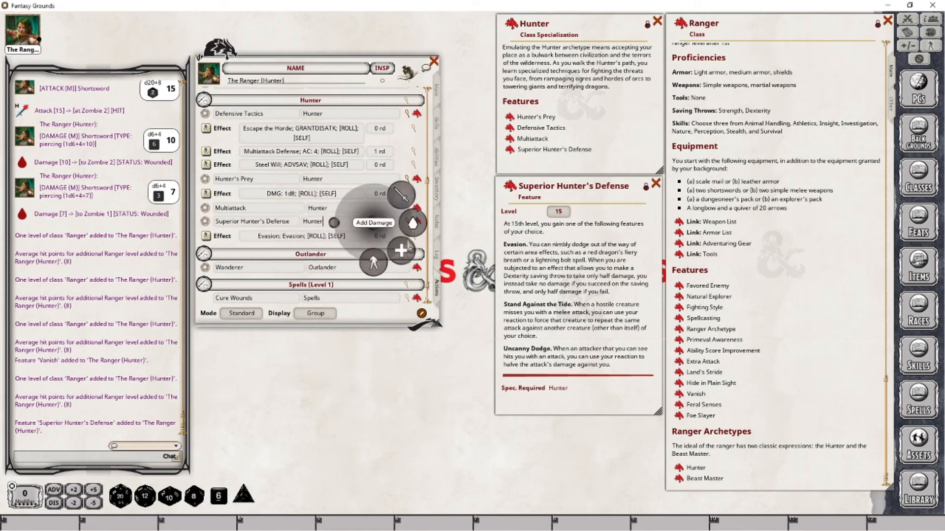
pyautogui.click(396, 263)
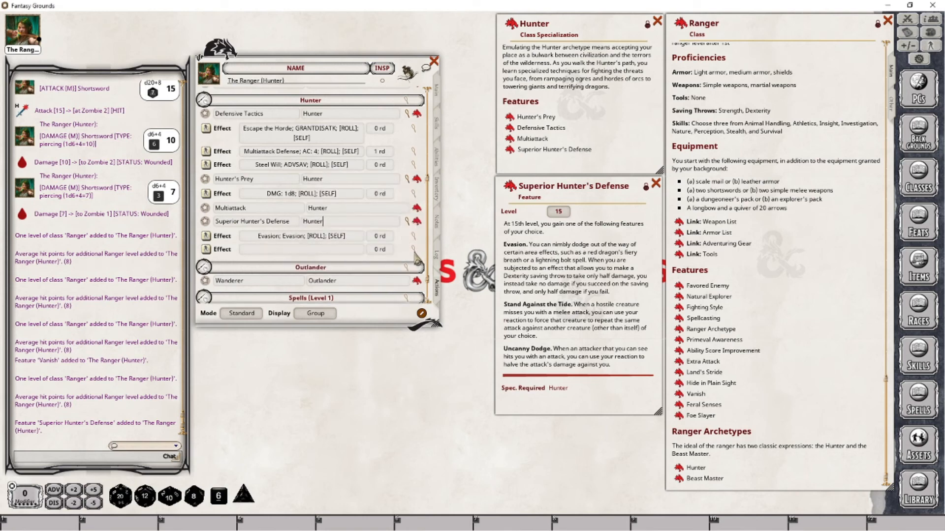
pyautogui.click(413, 249)
pyautogui.moveTo(457, 293); pyautogui.dragTo(351, 427)
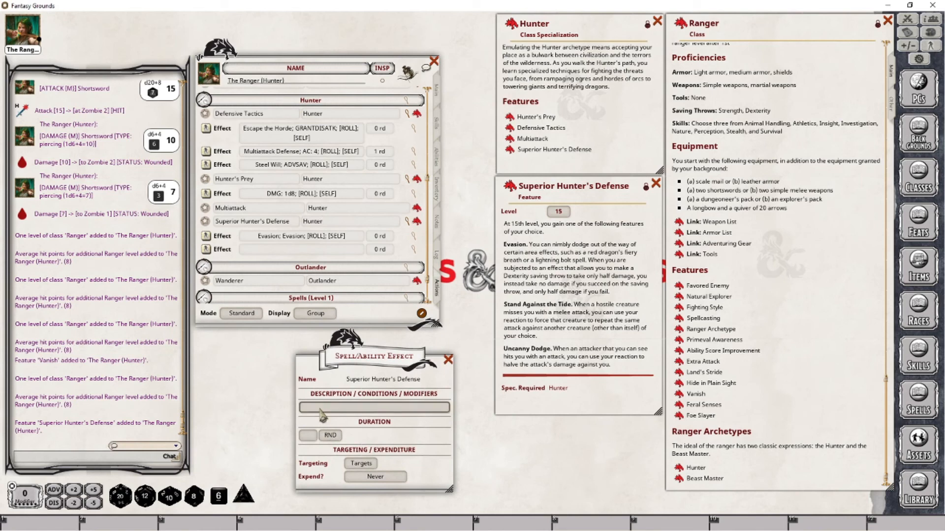
# Set the second effect's description to "Uncanny Dodge; RESIST"
pyautogui.write('Un')
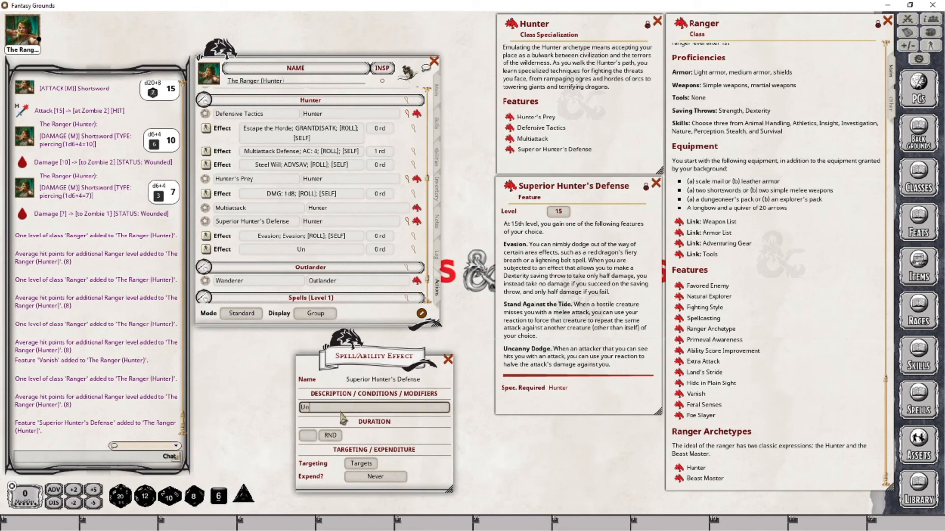
pyautogui.write('canny Do')
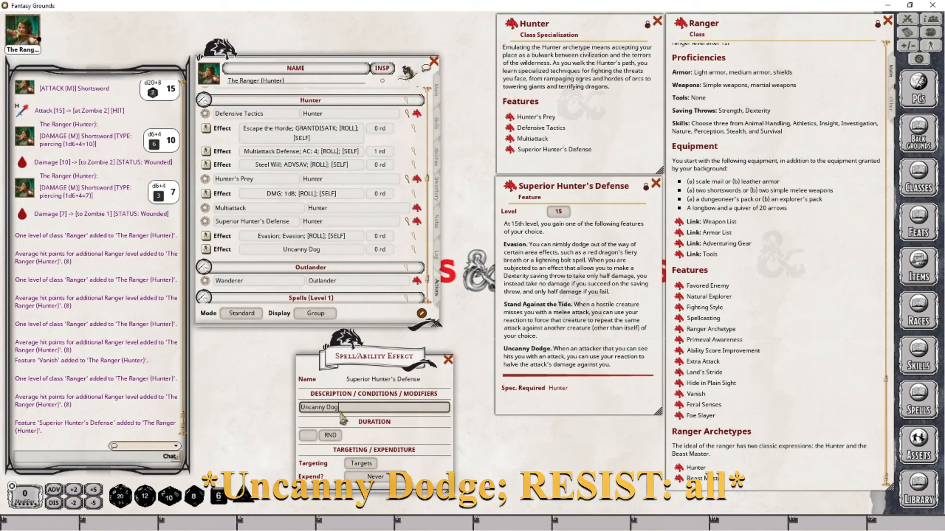
pyautogui.write("dge'")
pyautogui.press('BackSpace')
pyautogui.press('BackSpace')
pyautogui.write(';l')
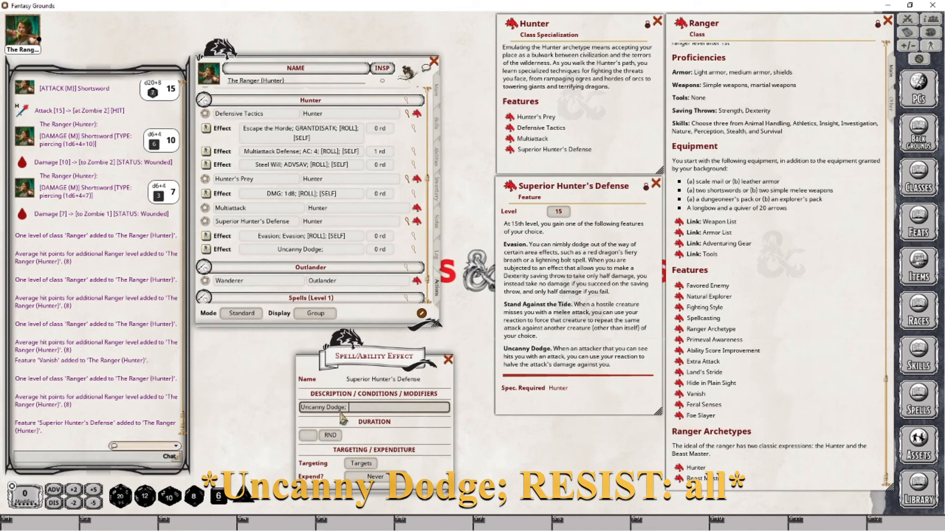
pyautogui.press('BackSpace')
pyautogui.write('RESO')
pyautogui.press('BackSpace')
pyautogui.write('IST')
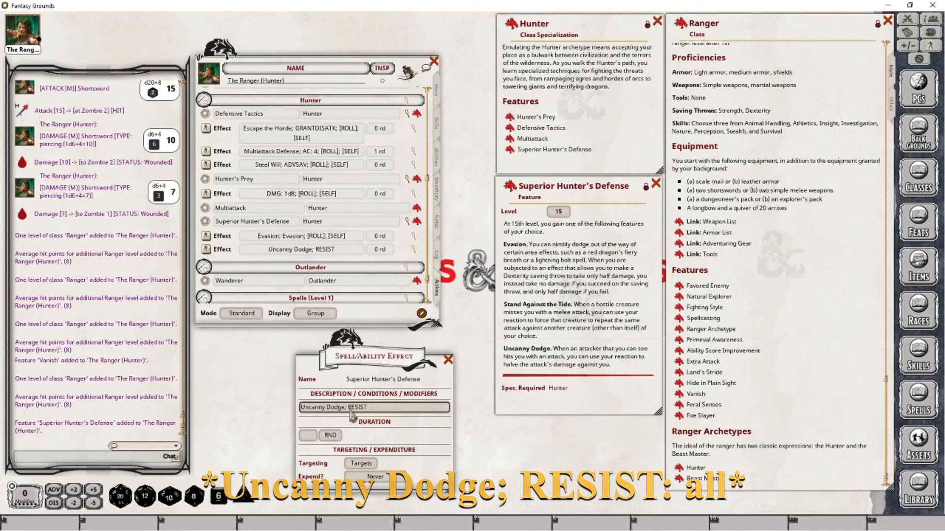
# Set the Uncanny Dodge effect to target Self and expend on next roll, and close its details
pyautogui.click(362, 463)
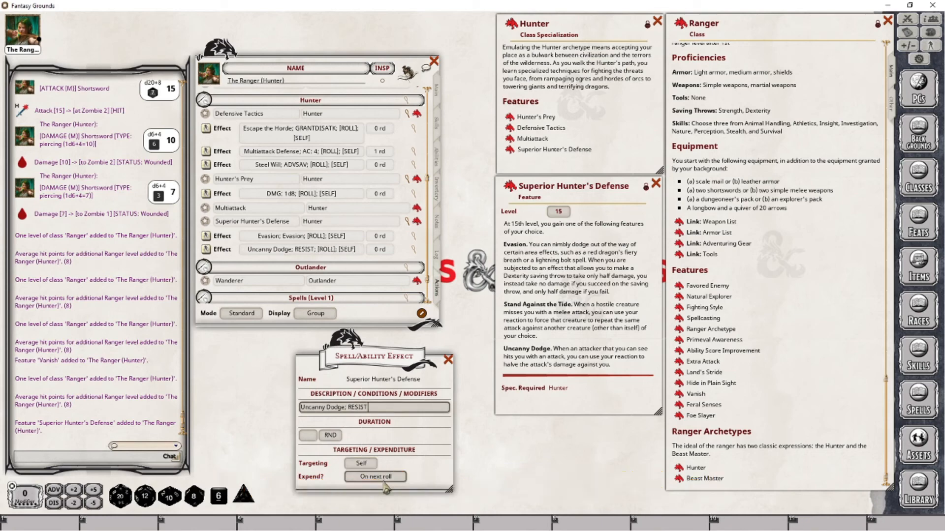
pyautogui.click(387, 486)
pyautogui.click(374, 479)
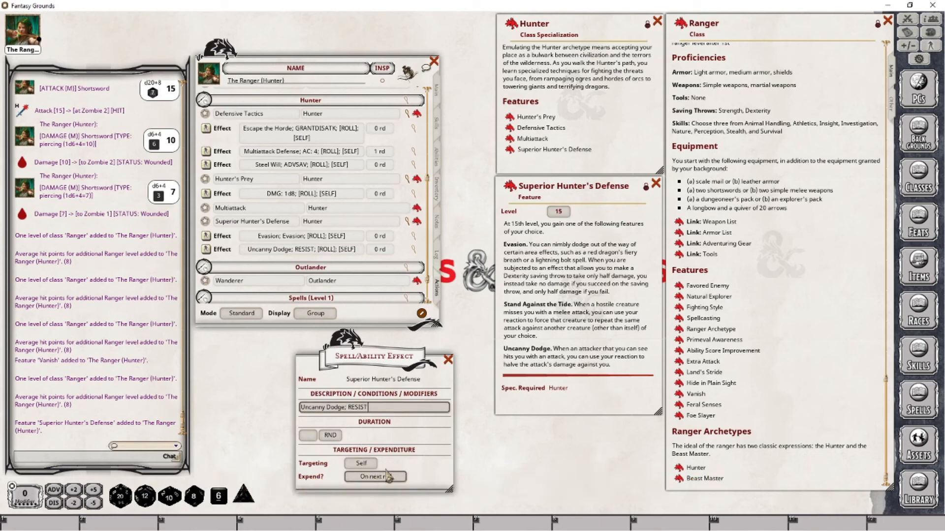
pyautogui.click(448, 359)
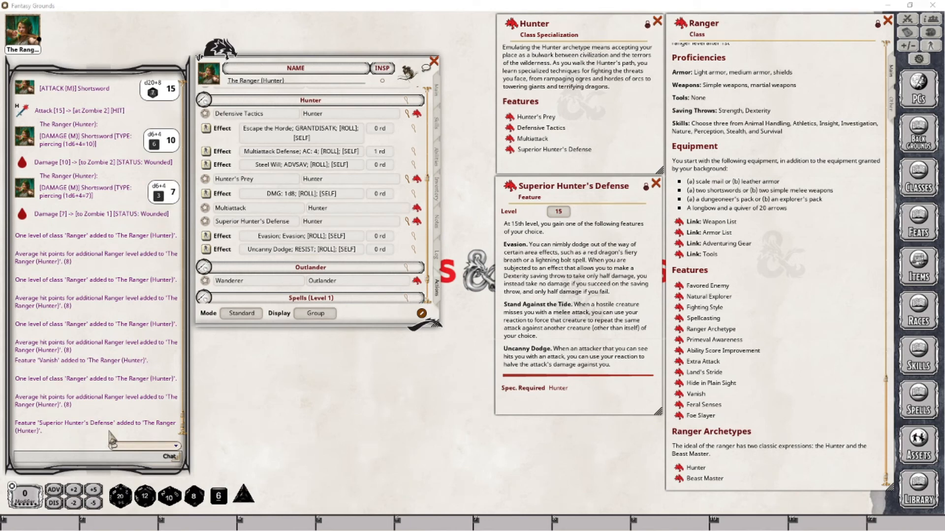
# Open the combat tracker and apply the Evasion effect to The Ranger (Hunter)
pyautogui.click(907, 19)
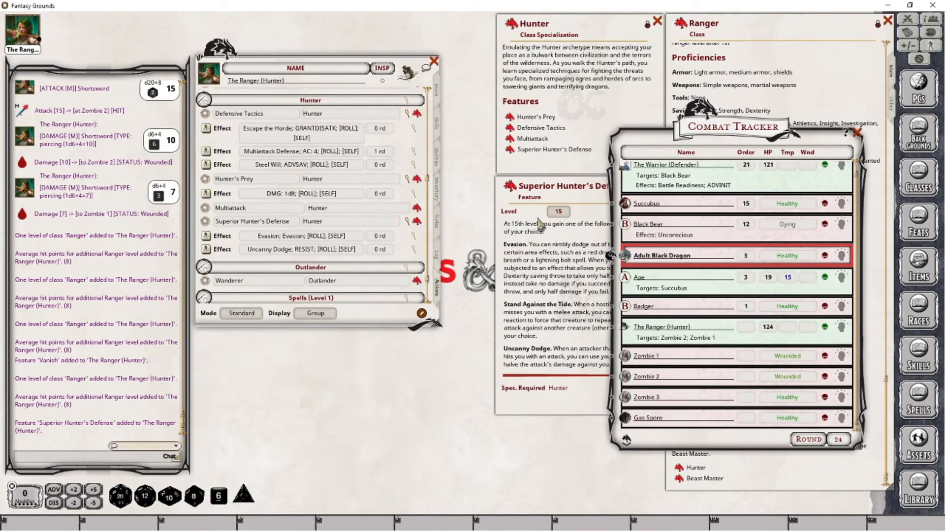
pyautogui.click(511, 253)
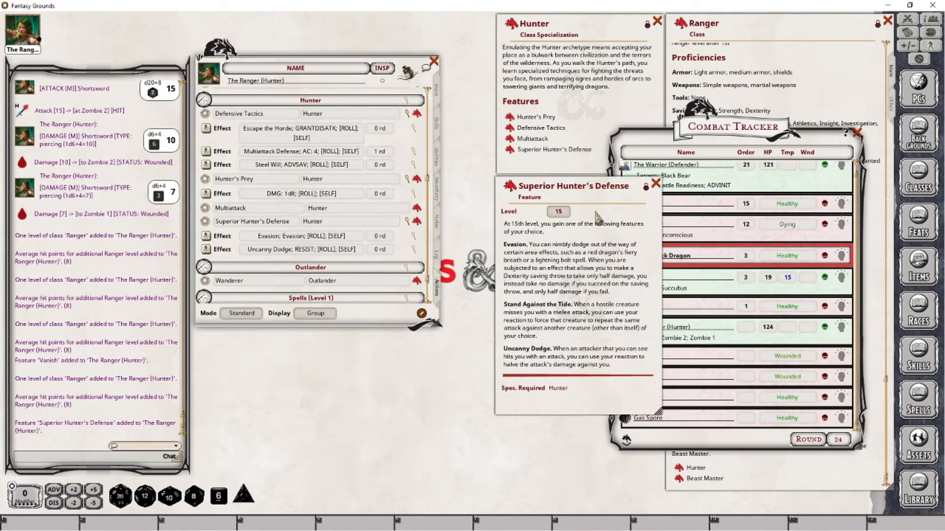
pyautogui.click(713, 134)
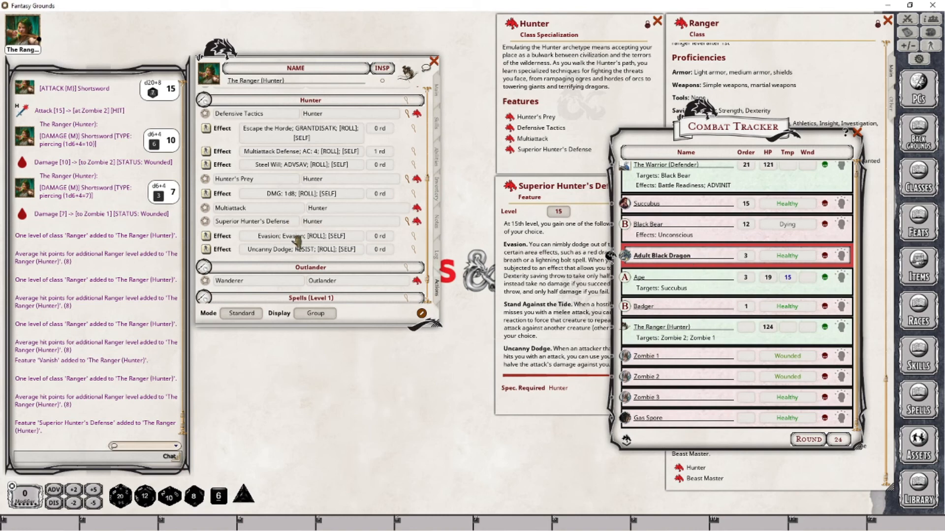
pyautogui.moveTo(206, 236); pyautogui.dragTo(631, 320)
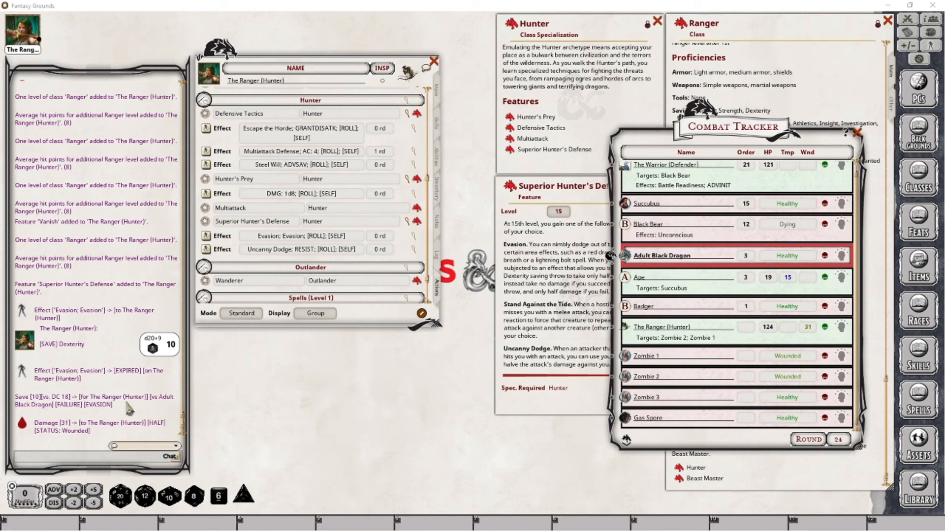
# Clear the ranger's wounds and reapply the Evasion effect for further Dexterity saves against the Adult Black Dragon
pyautogui.click(808, 331)
pyautogui.click(207, 235)
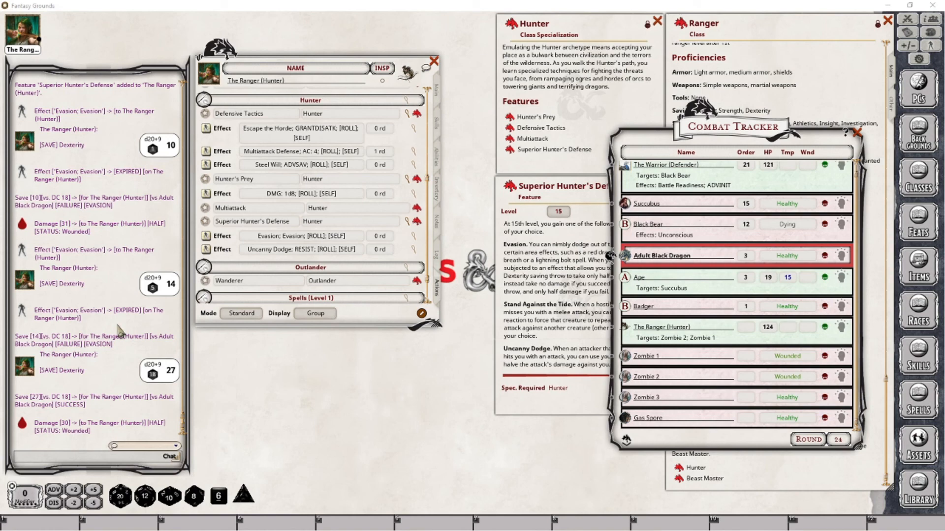
pyautogui.click(206, 237)
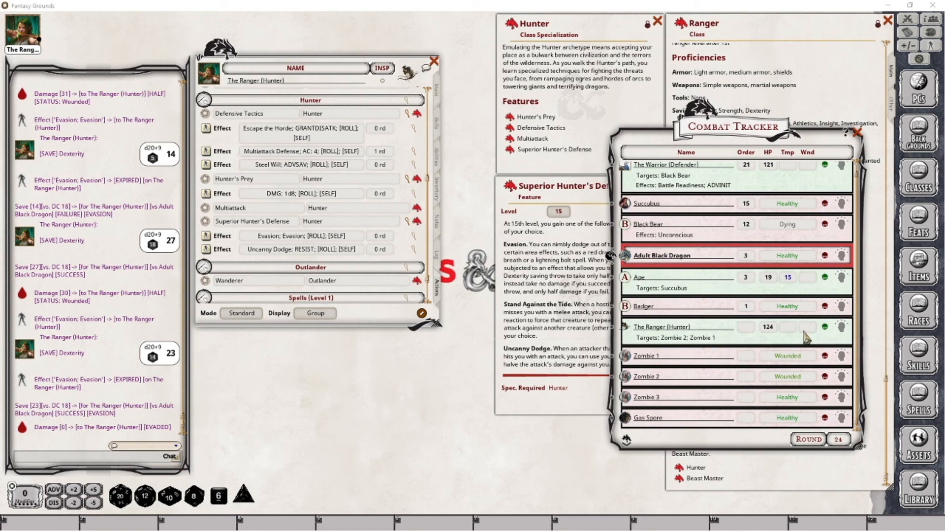
# Consult the Stand Against the Tide rule and repeat the dragon's missed attack against Zombie 1, including its damage
pyautogui.click(515, 284)
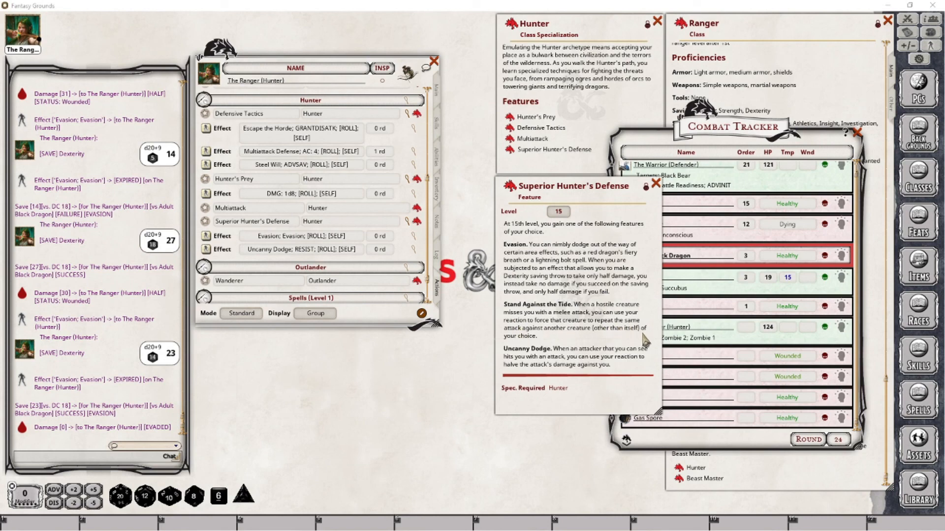
pyautogui.click(719, 138)
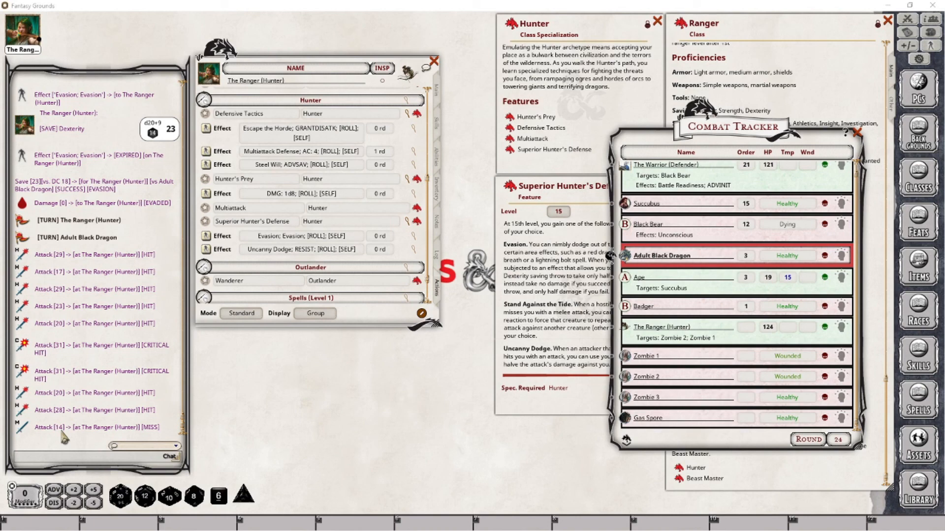
pyautogui.click(557, 320)
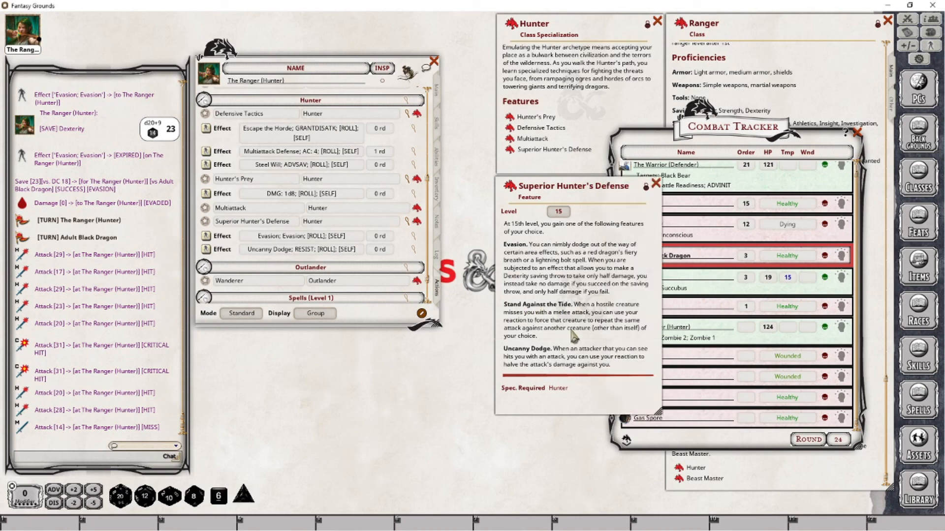
pyautogui.click(672, 362)
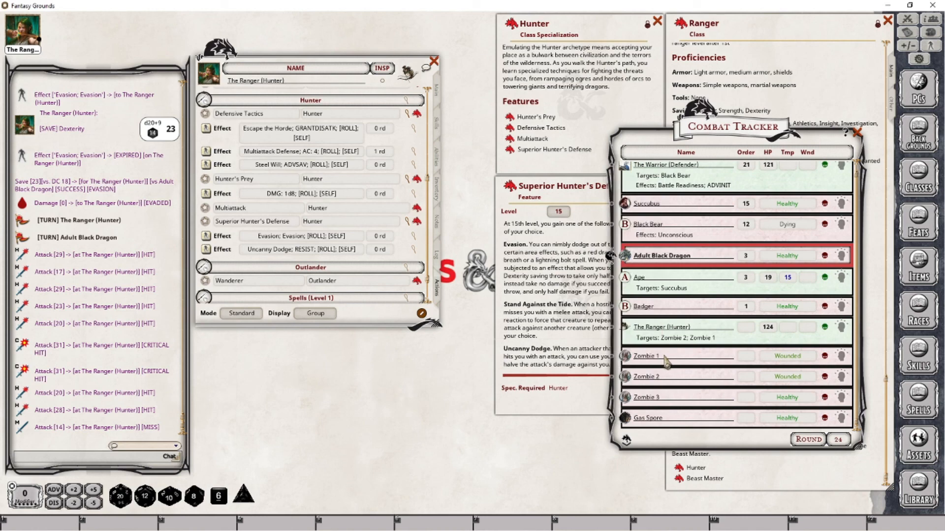
pyautogui.click(564, 276)
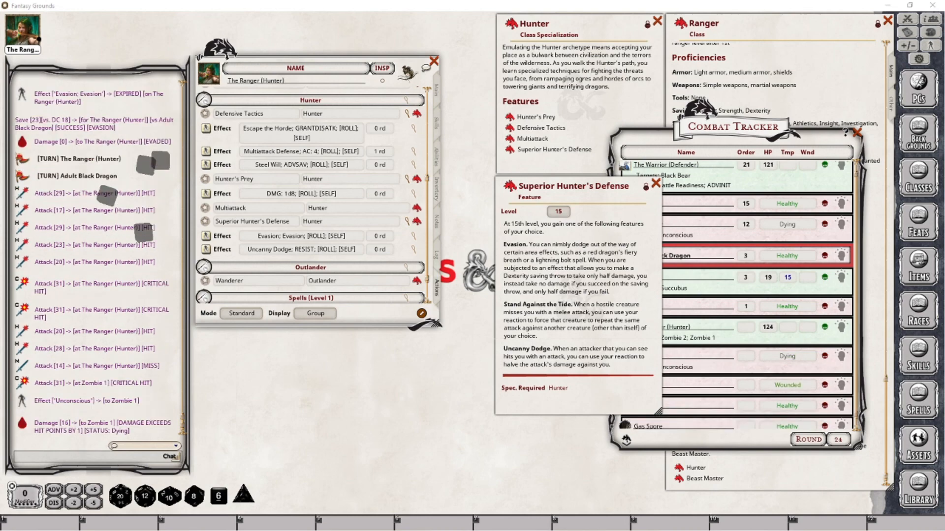
pyautogui.click(727, 358)
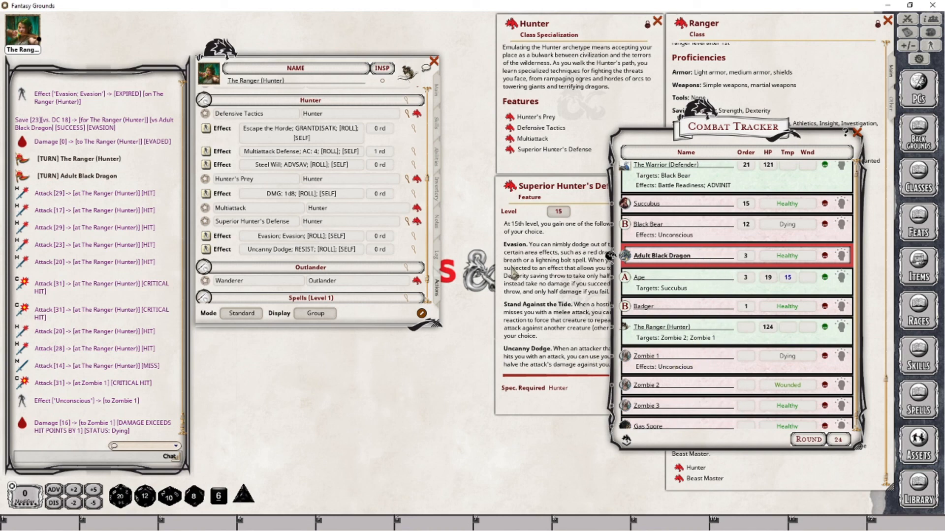
# Set the Uncanny Dodge effect's description to "Uncanny Dodge; RESIST: all" and apply it to the ranger to test it against damage
pyautogui.click(522, 323)
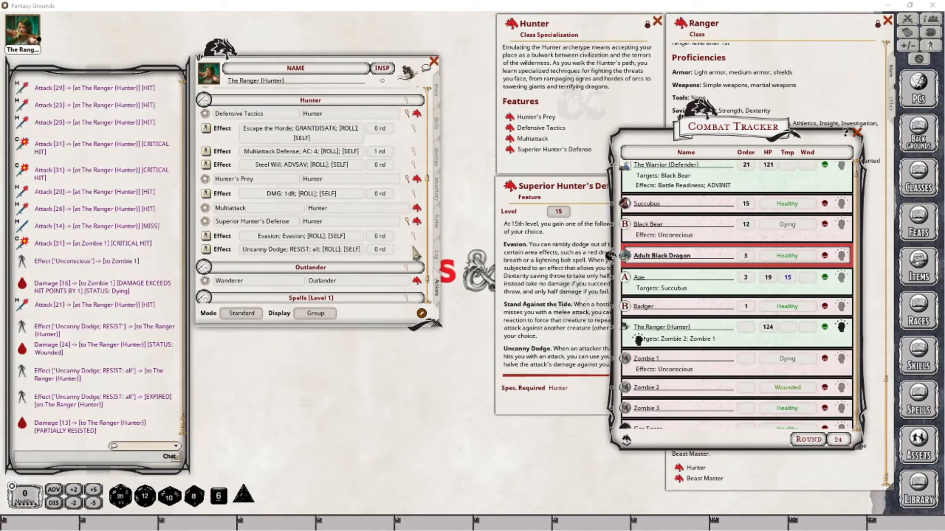
pyautogui.click(414, 250)
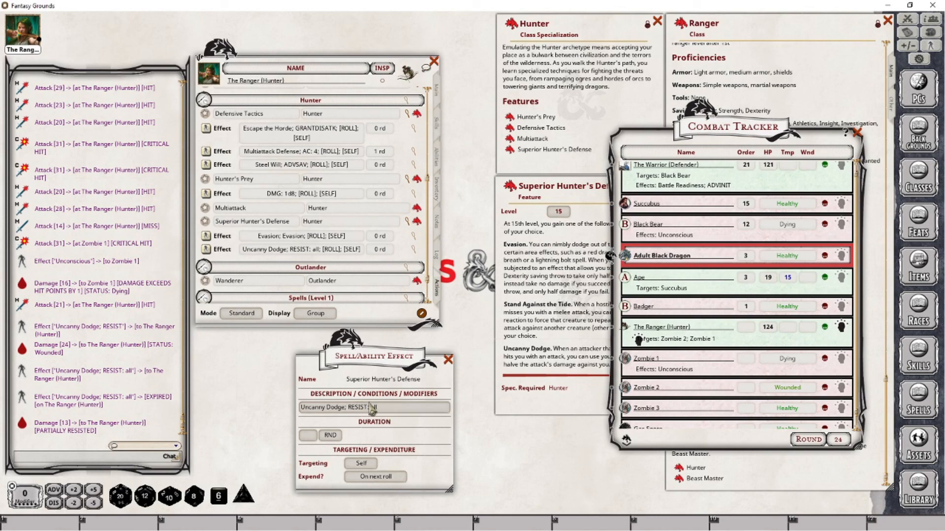
pyautogui.click(448, 361)
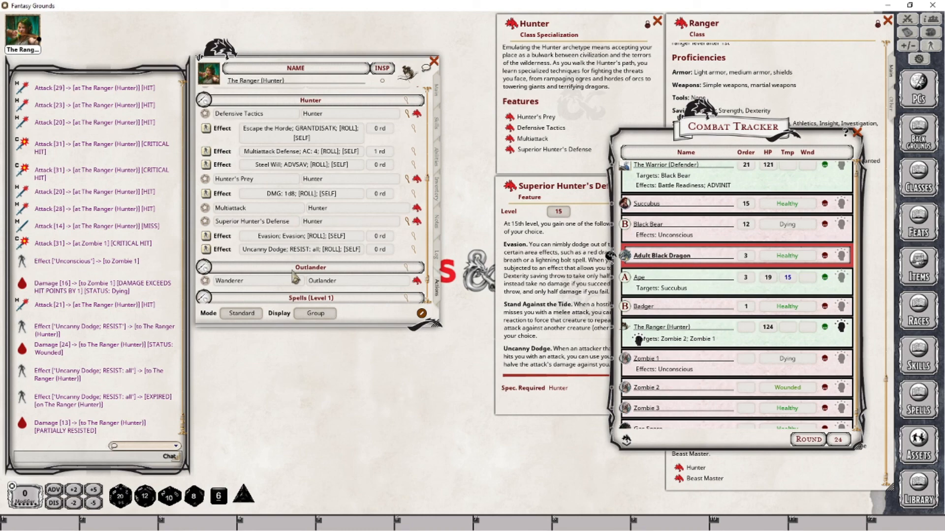
pyautogui.click(212, 249)
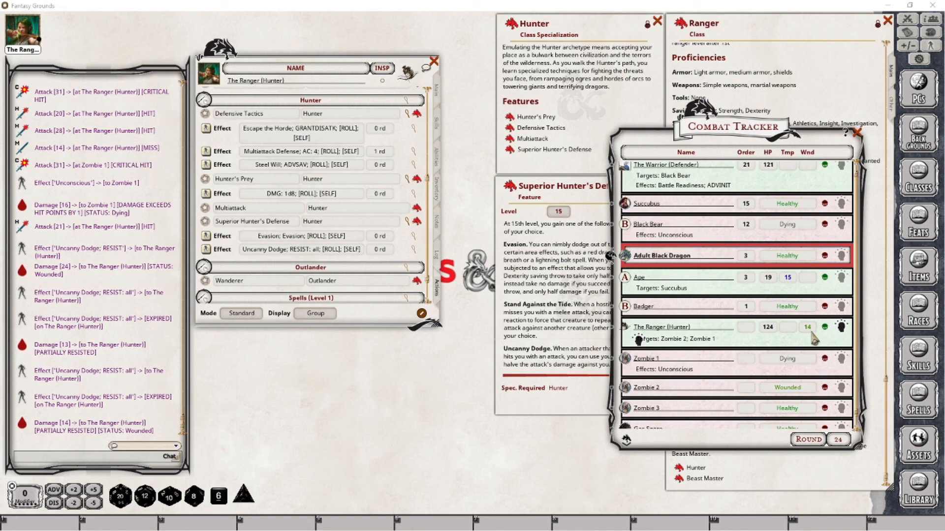
pyautogui.click(554, 387)
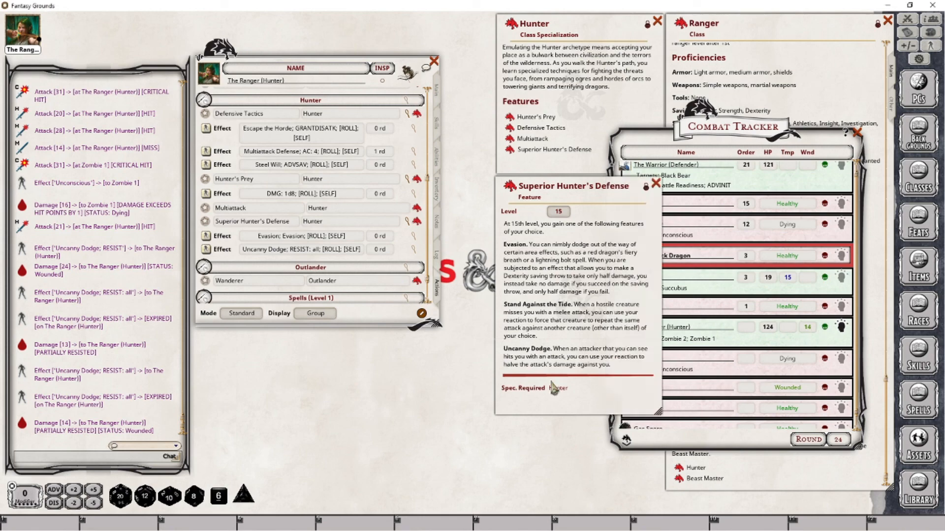